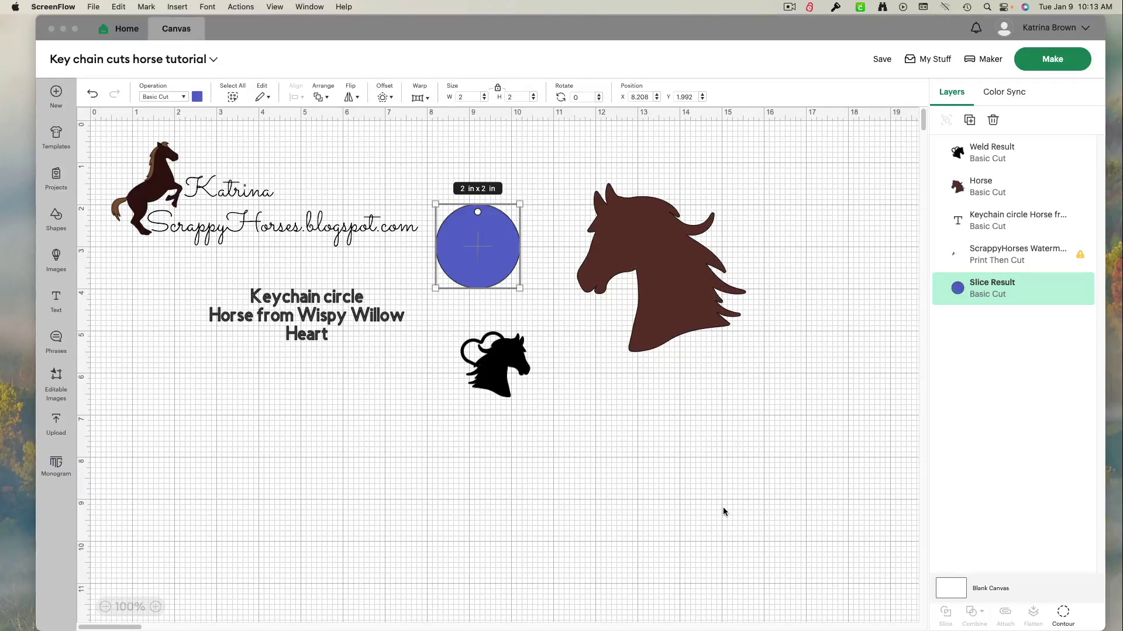
Deselect the blue keychain circle and bring up the photo Keychain CIU J 2024.jpg.
{"action": "left_click", "coordinate": [723, 506]}
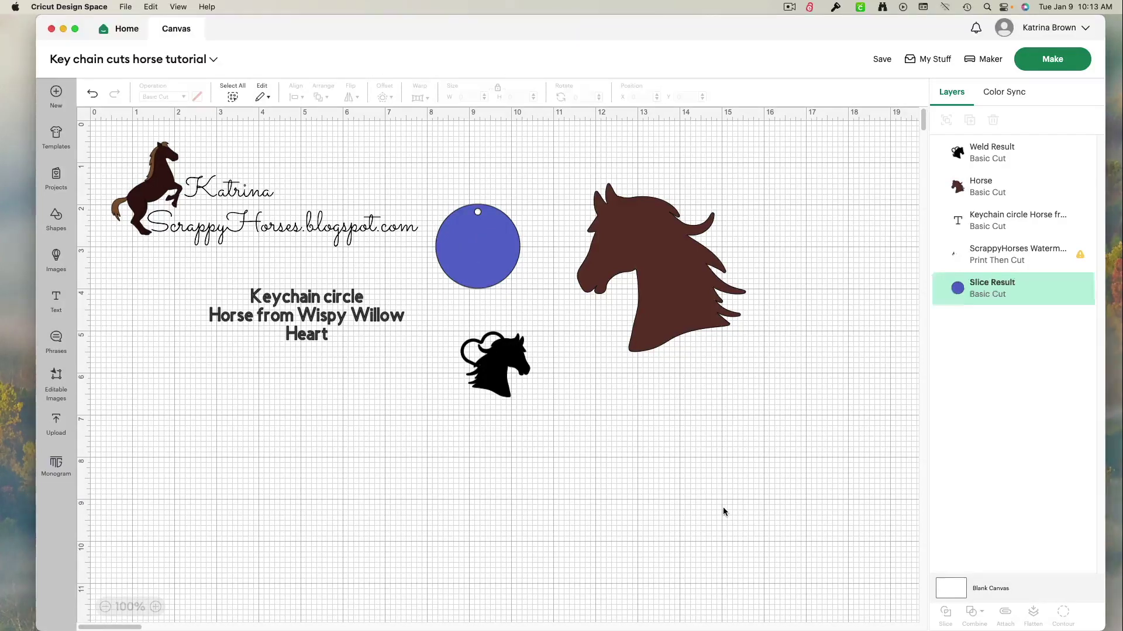
{"action": "key", "text": "super+Tab"}
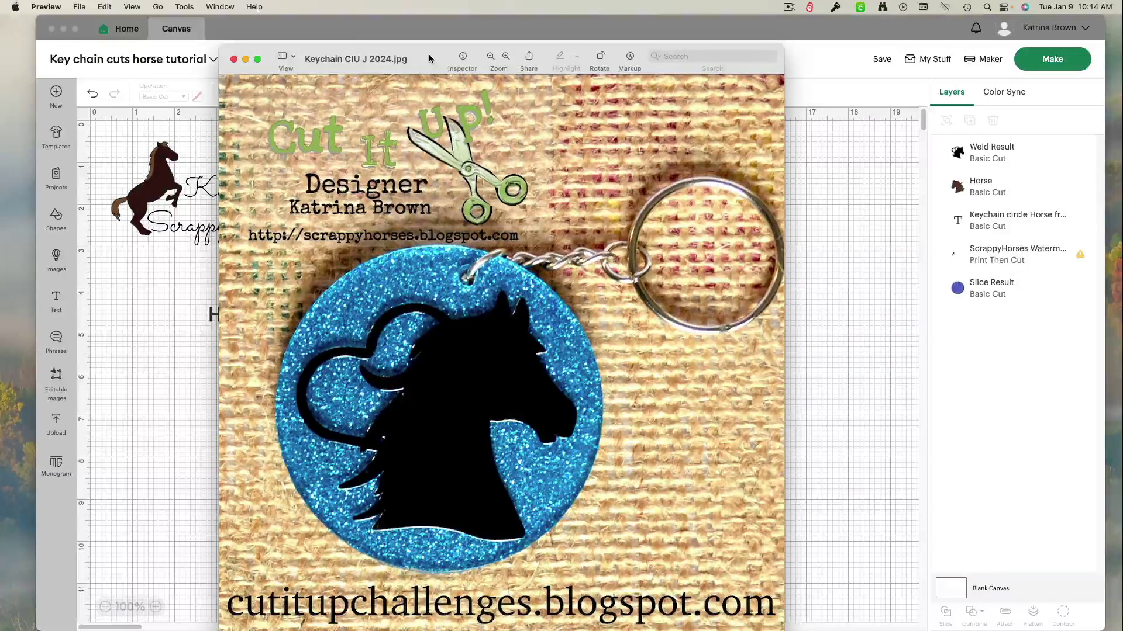
Move the finished keychain photo aside to reveal the Cricut design canvas.
{"action": "left_click_drag", "start_coordinate": [429, 54], "coordinate": [167, 122]}
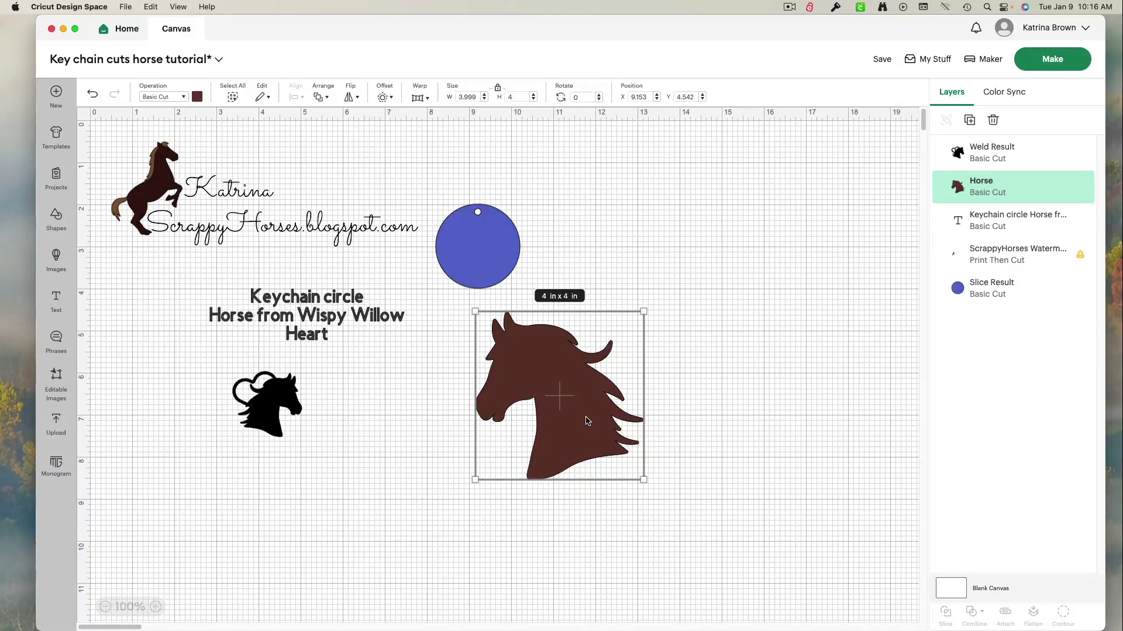
{"action": "left_click", "coordinate": [490, 272]}
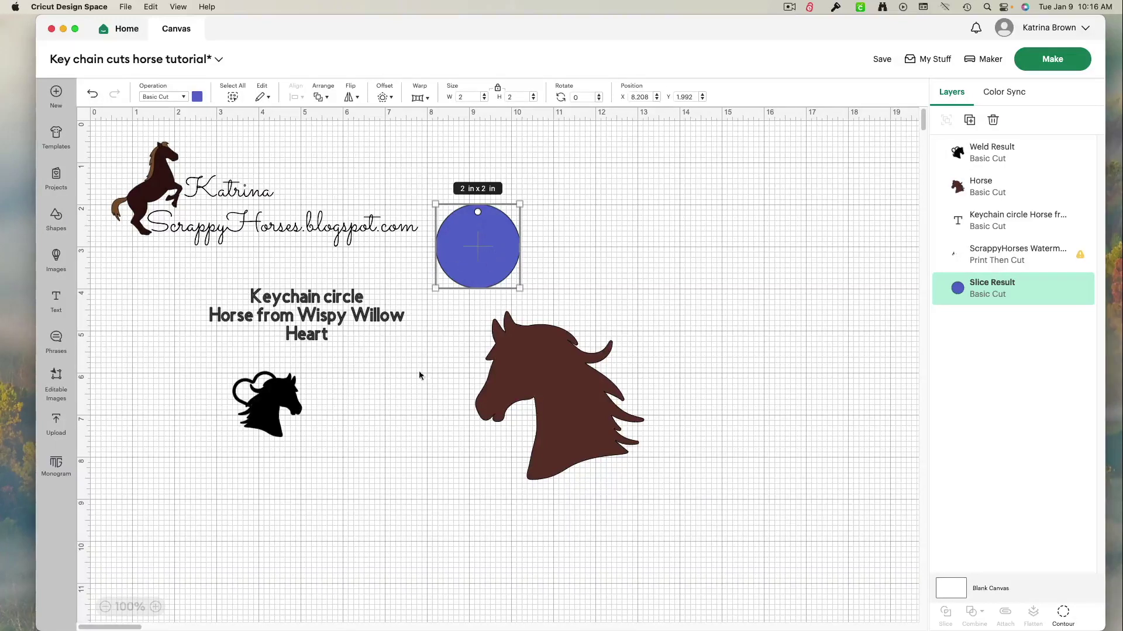
{"action": "left_click", "coordinate": [417, 414]}
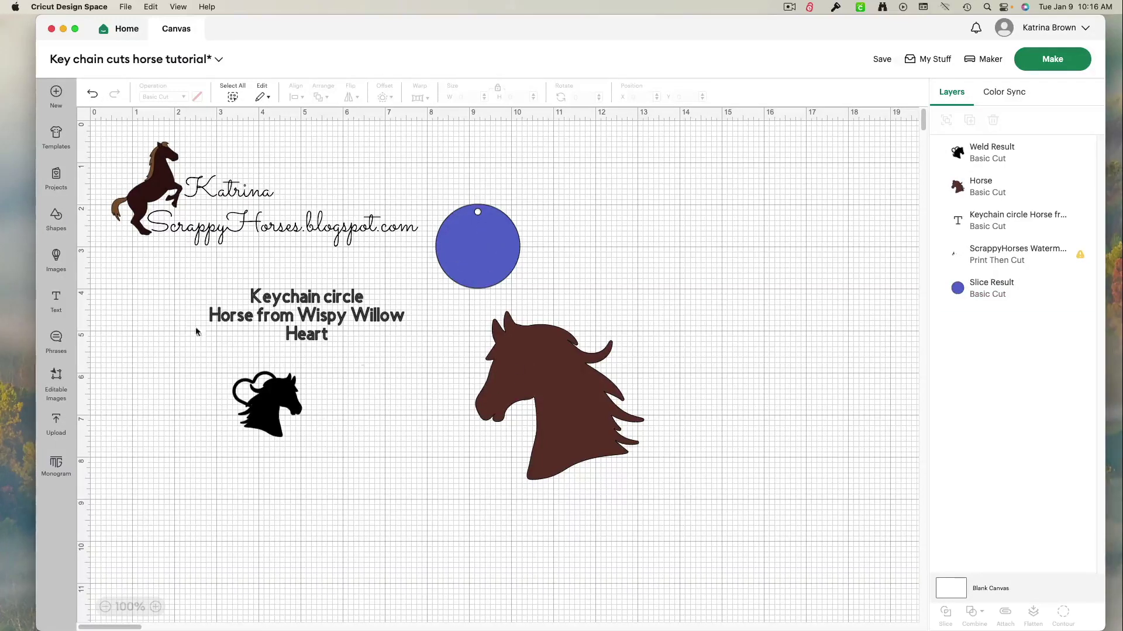
{"action": "left_click", "coordinate": [61, 273]}
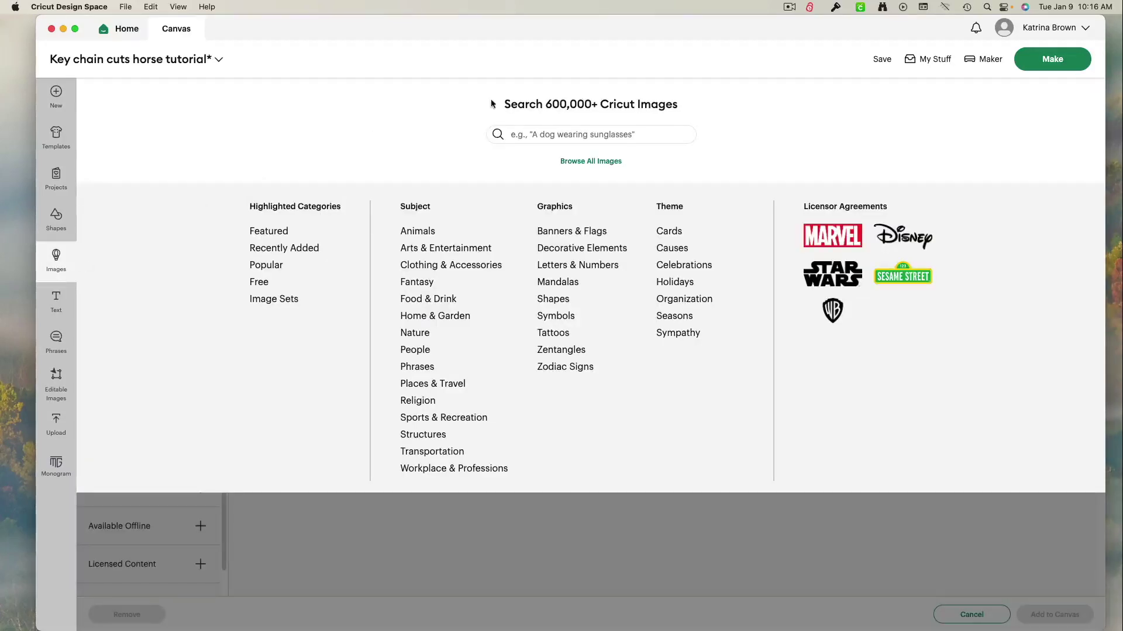
{"action": "left_click", "coordinate": [534, 131]}
{"action": "type", "text": "h"}
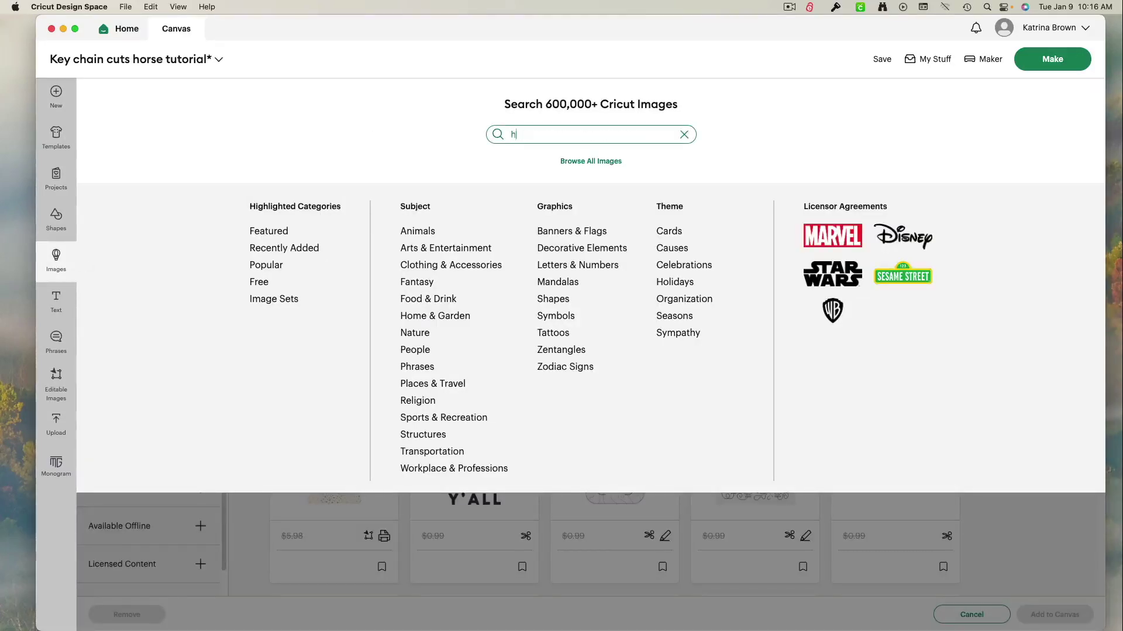
{"action": "type", "text": "orse silhouette"}
{"action": "key", "text": "Return"}
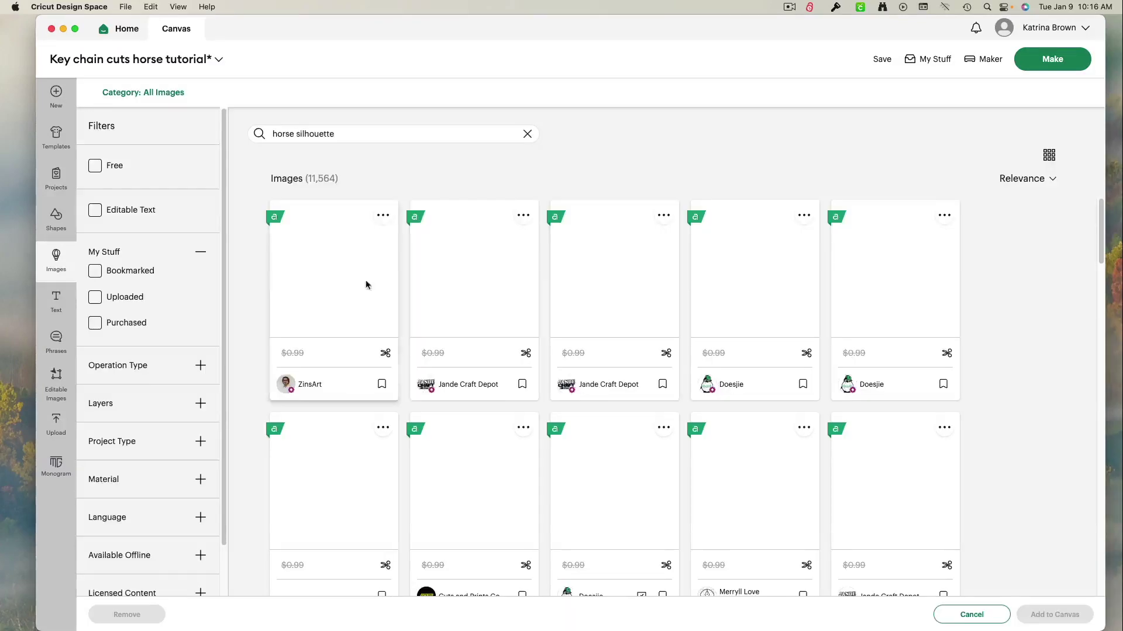
{"action": "scroll", "coordinate": [809, 321], "scroll_direction": "down", "scroll_amount": 2}
{"action": "scroll", "coordinate": [809, 321], "scroll_direction": "down", "scroll_amount": 10}
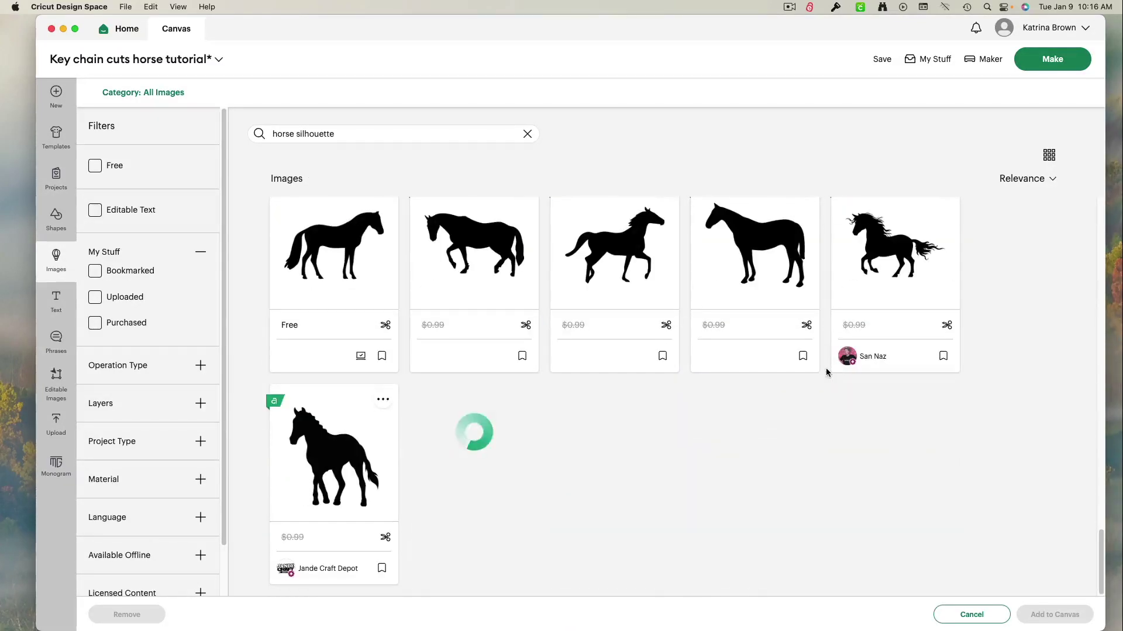
{"action": "scroll", "coordinate": [737, 415], "scroll_direction": "down", "scroll_amount": 2}
{"action": "scroll", "coordinate": [705, 415], "scroll_direction": "down", "scroll_amount": 8}
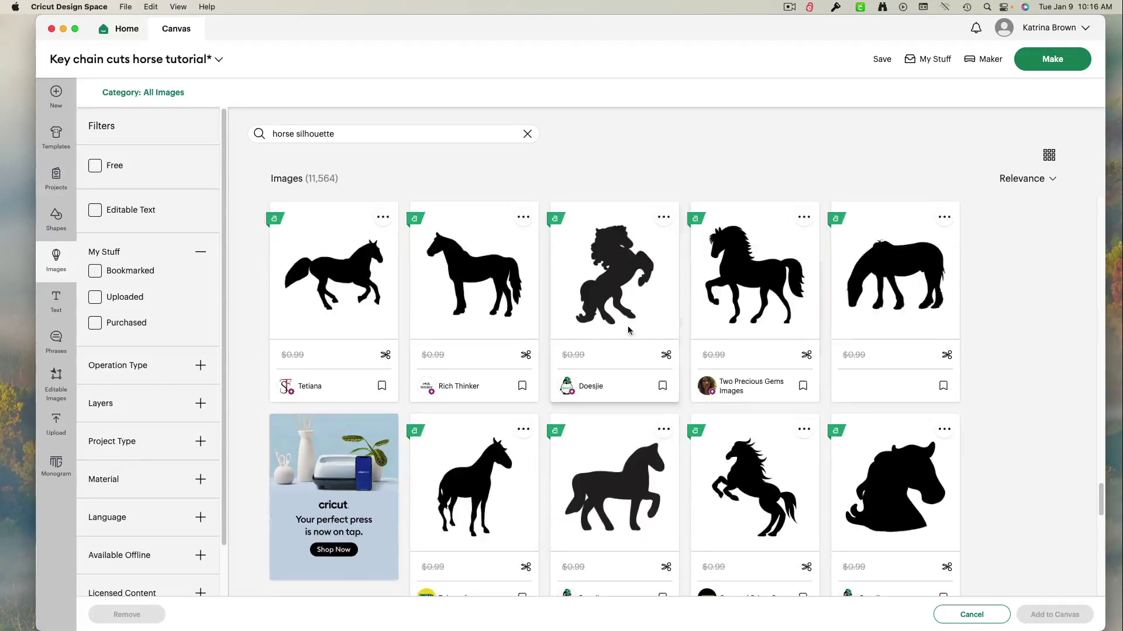
{"action": "scroll", "coordinate": [645, 488], "scroll_direction": "down", "scroll_amount": 6}
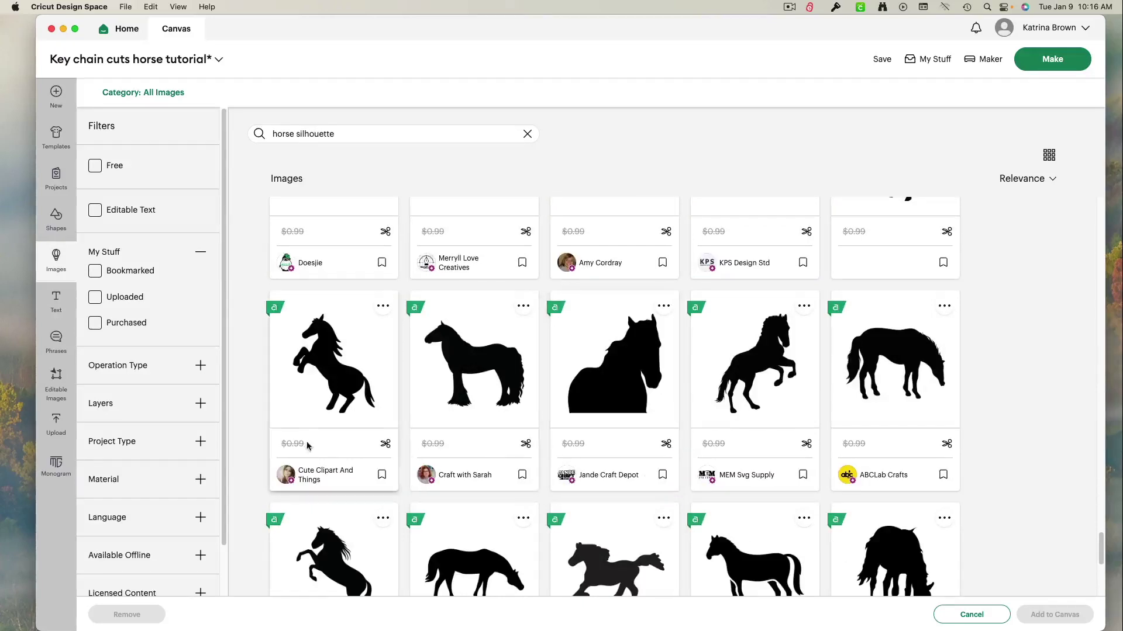
{"action": "scroll", "coordinate": [645, 488], "scroll_direction": "down", "scroll_amount": 3}
{"action": "left_click", "coordinate": [490, 394]}
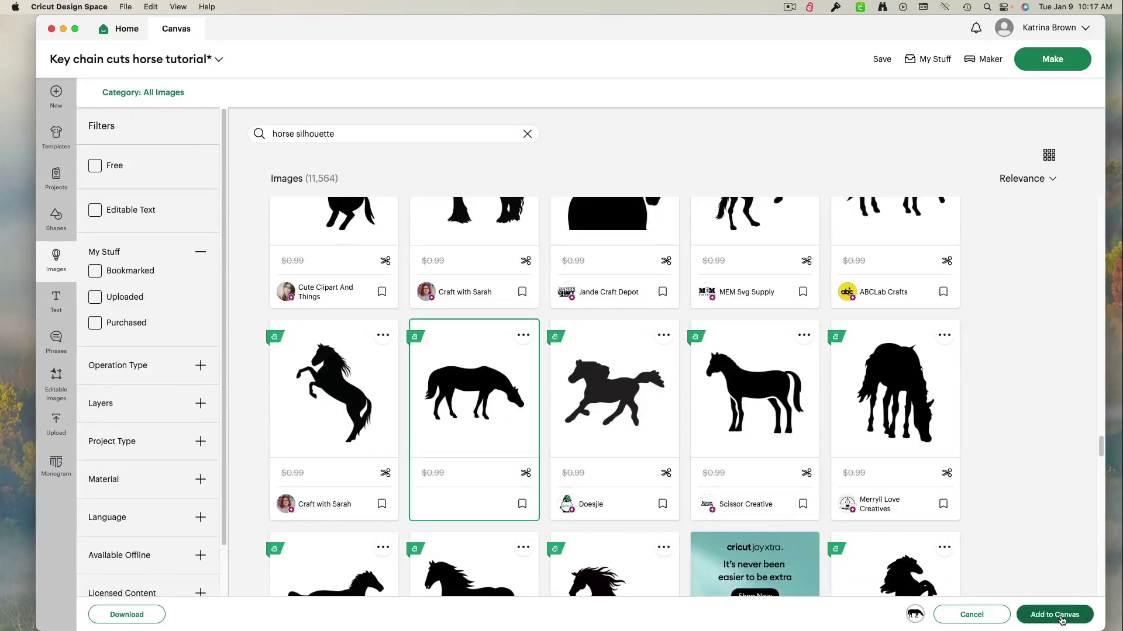
{"action": "left_click", "coordinate": [1056, 615]}
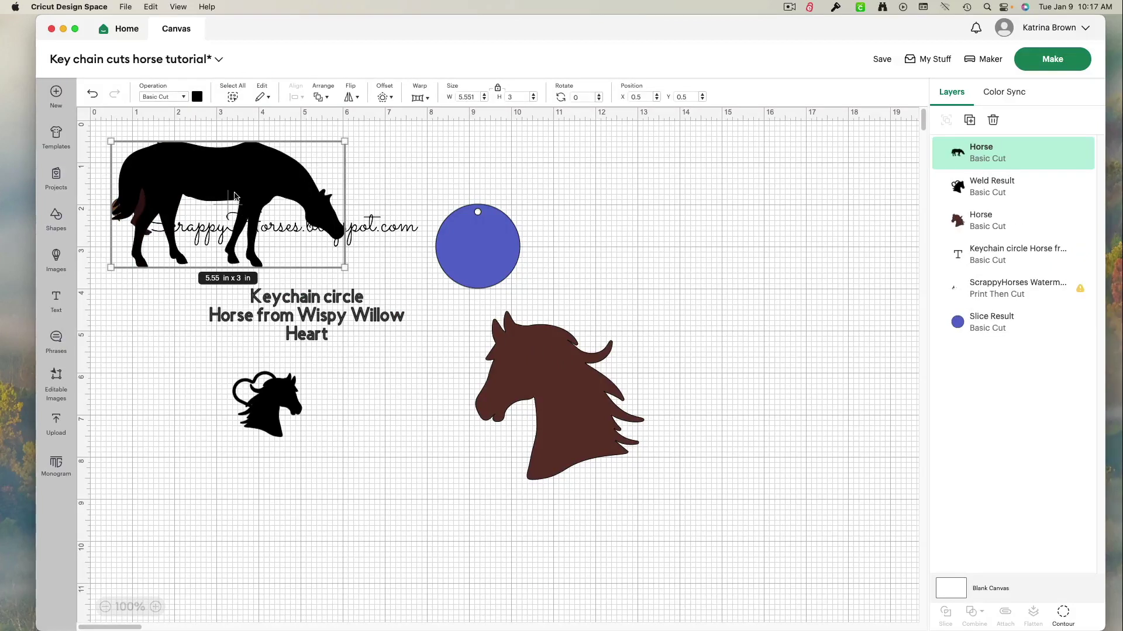
{"action": "left_click_drag", "start_coordinate": [238, 204], "coordinate": [672, 205]}
{"action": "key", "text": "Delete"}
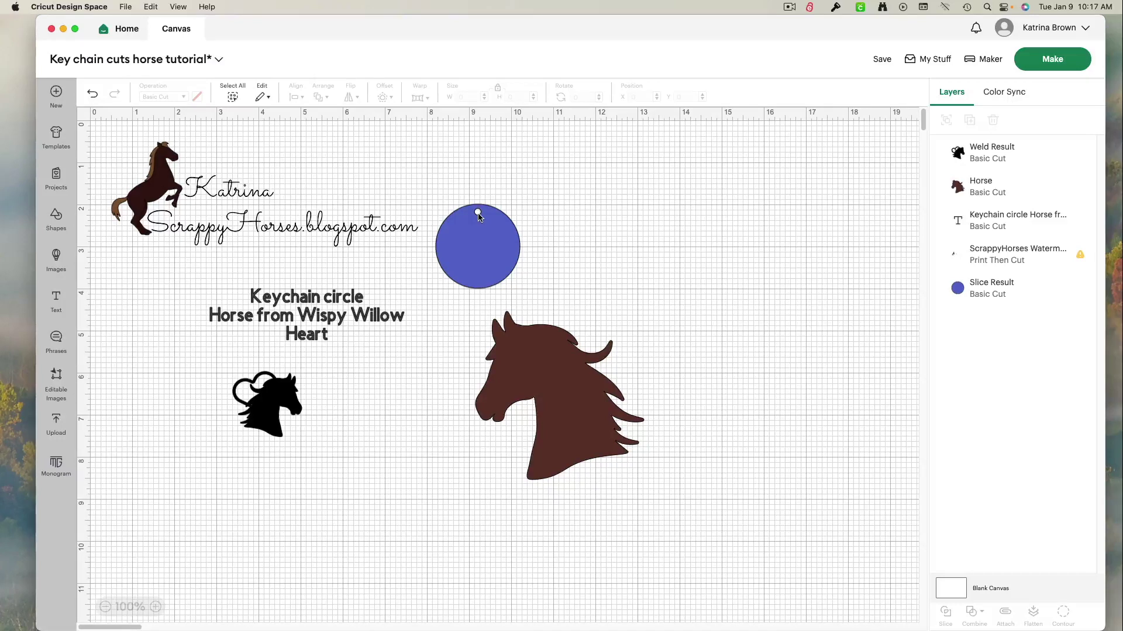
Add two circles right of the blue circle, shrinking the second to 0.9 in at the first's top.
{"action": "left_click", "coordinate": [57, 228]}
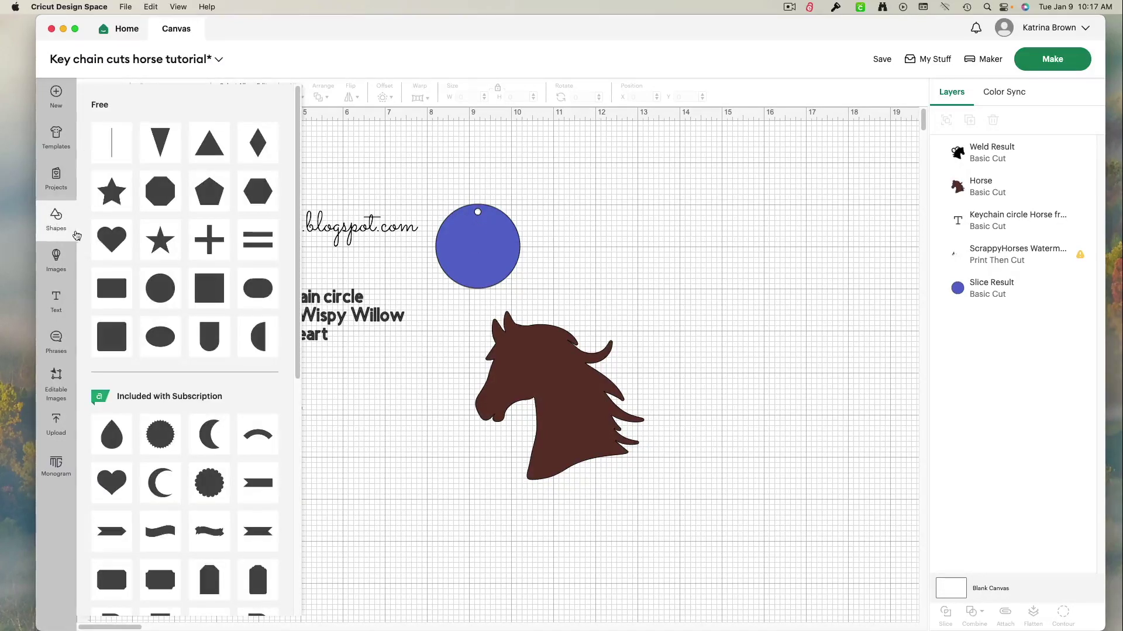
{"action": "left_click", "coordinate": [158, 290]}
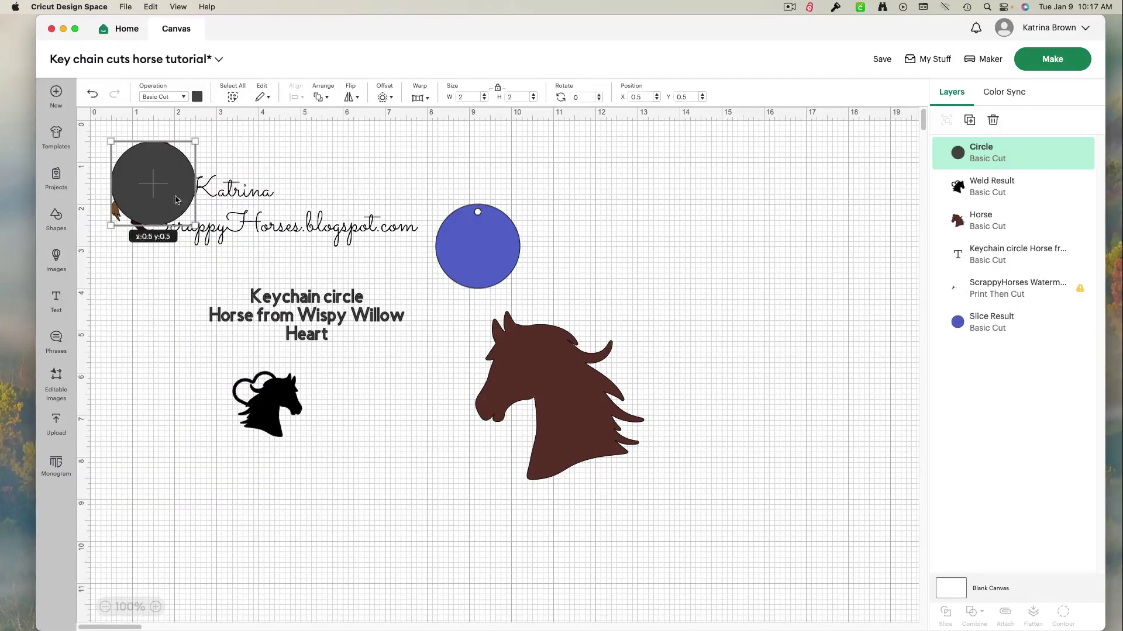
{"action": "left_click_drag", "start_coordinate": [148, 176], "coordinate": [628, 207]}
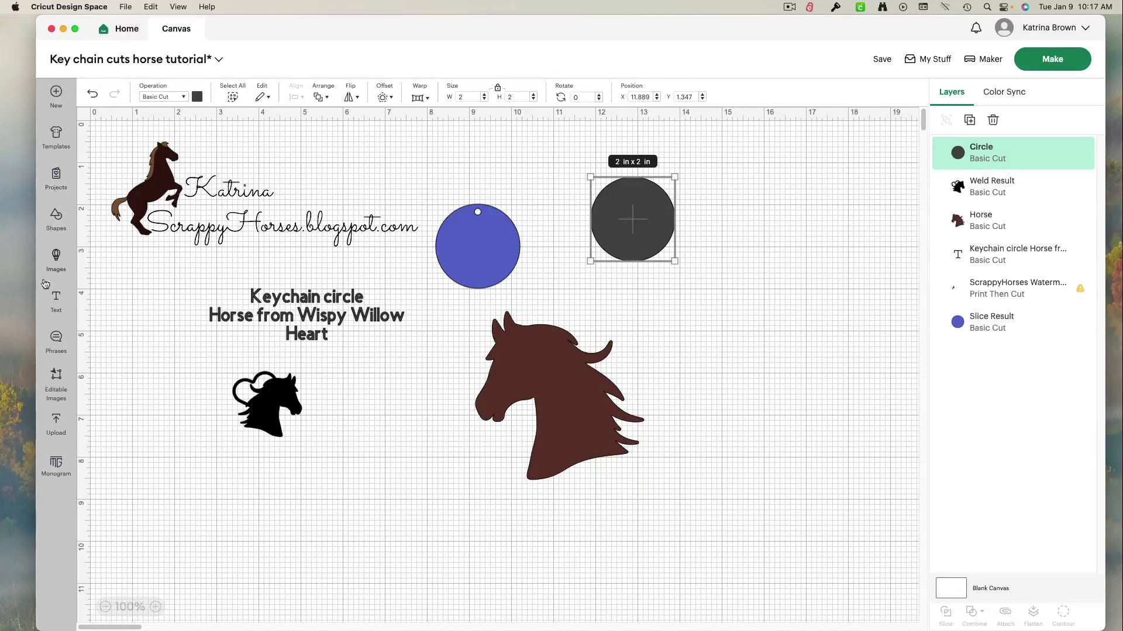
{"action": "left_click", "coordinate": [61, 226]}
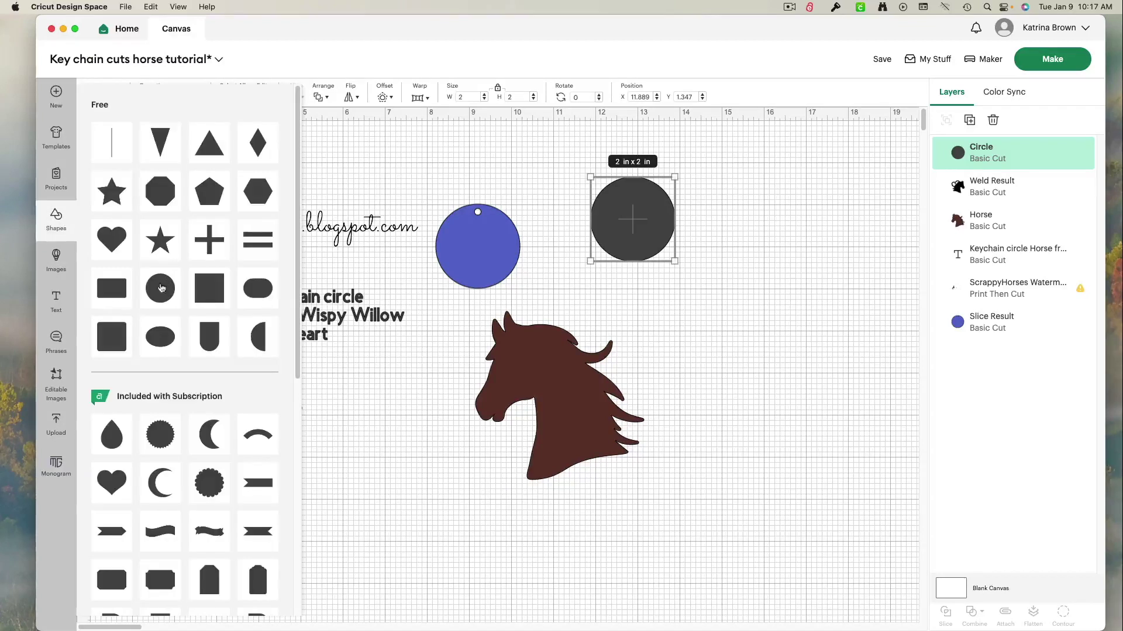
{"action": "left_click", "coordinate": [154, 295]}
{"action": "left_click_drag", "start_coordinate": [172, 206], "coordinate": [754, 238]}
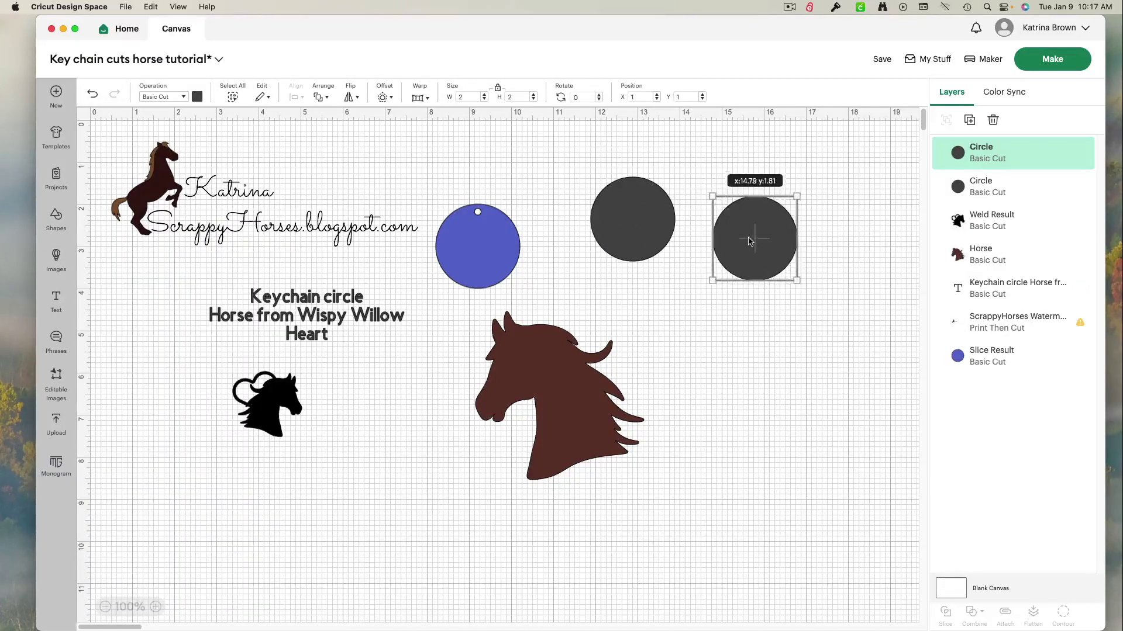
{"action": "left_click_drag", "start_coordinate": [796, 281], "coordinate": [634, 185]}
{"action": "left_click", "coordinate": [705, 250]}
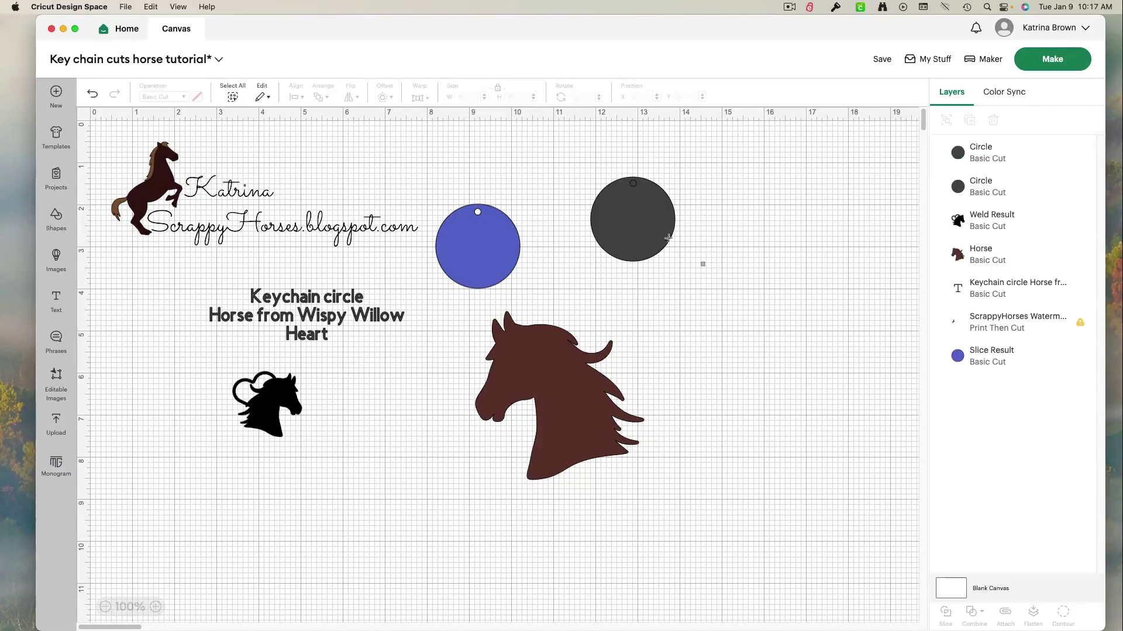
Slice the two circles, delete the sliced pieces, and move the horse head under the blue circle.
{"action": "left_click_drag", "start_coordinate": [705, 266], "coordinate": [582, 171]}
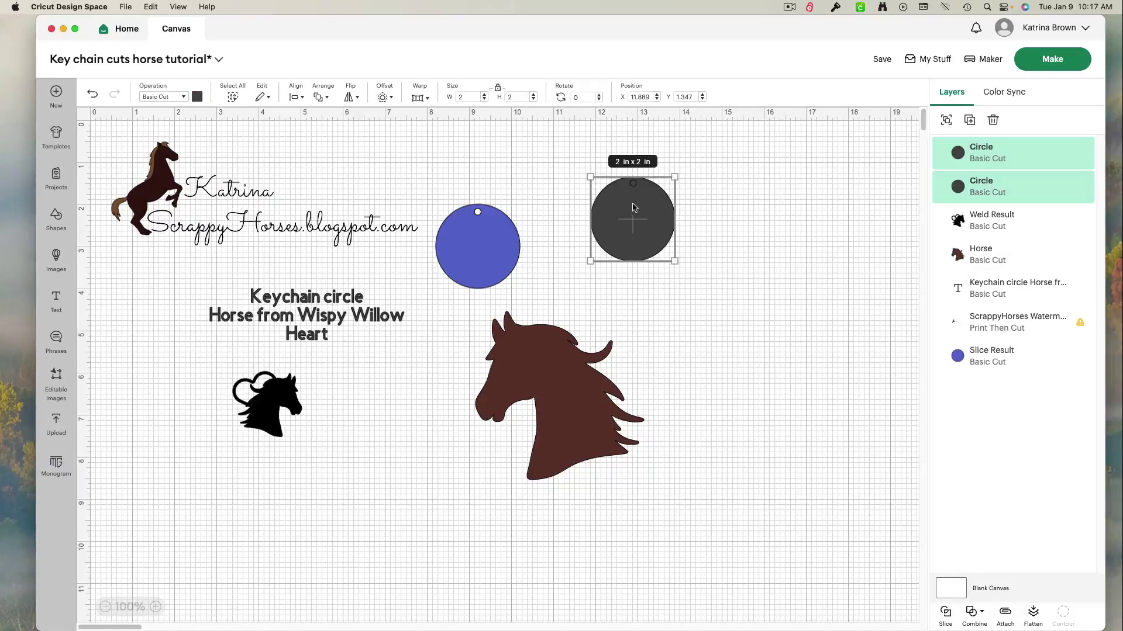
{"action": "left_click", "coordinate": [699, 254]}
{"action": "left_click_drag", "start_coordinate": [705, 272], "coordinate": [594, 167]}
{"action": "left_click", "coordinate": [947, 615]}
{"action": "left_click_drag", "start_coordinate": [656, 237], "coordinate": [749, 227]}
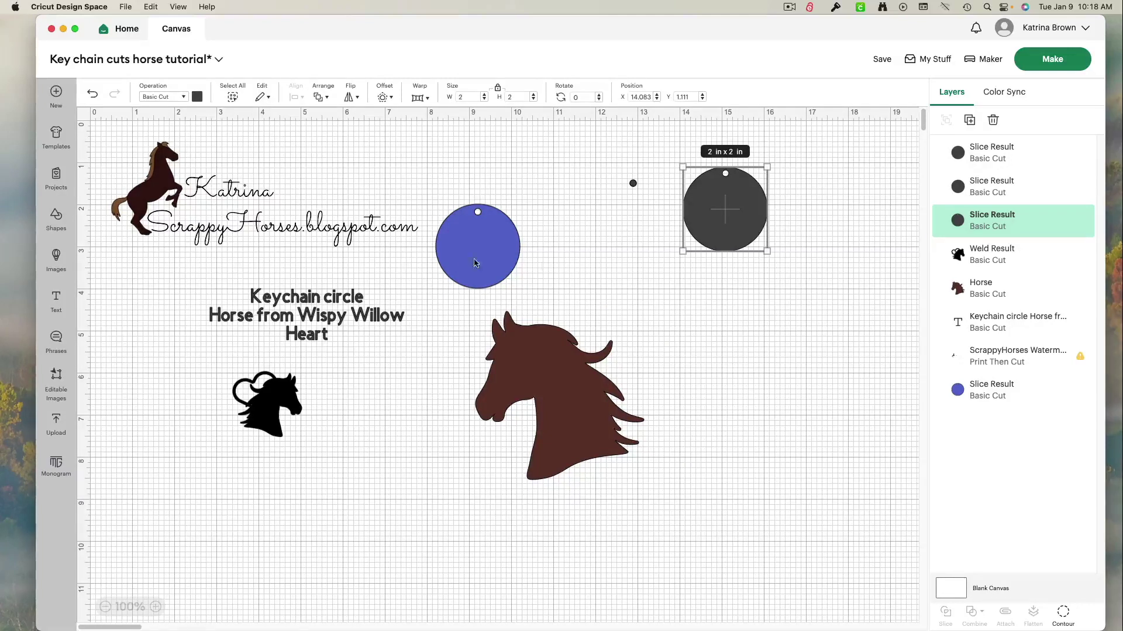
{"action": "left_click_drag", "start_coordinate": [815, 279], "coordinate": [629, 163]}
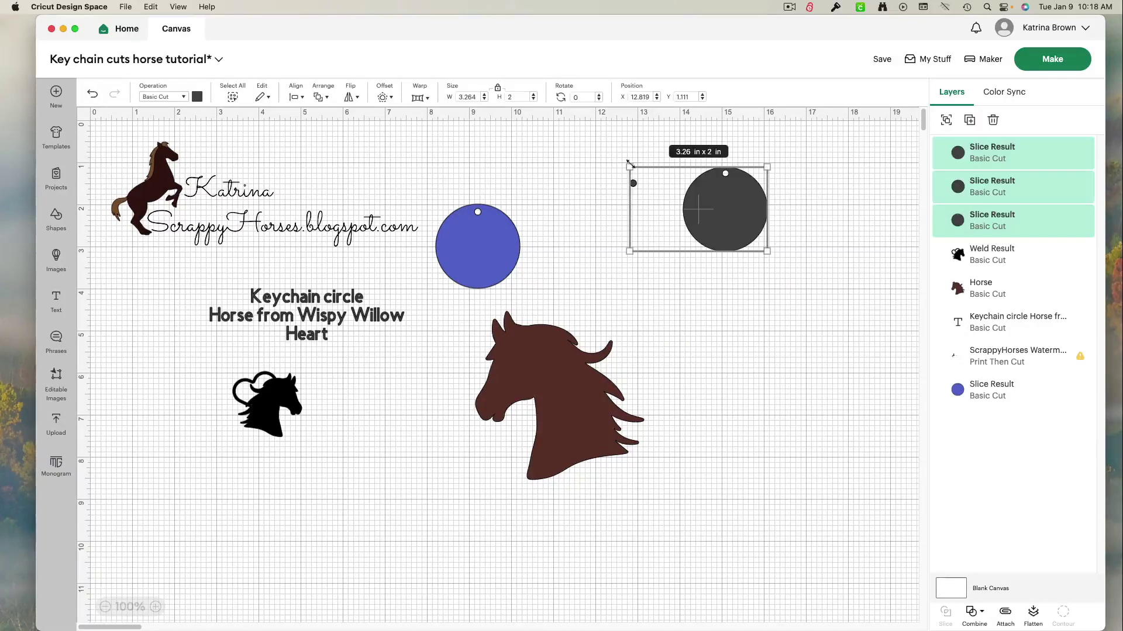
{"action": "key", "text": "BackSpace"}
{"action": "left_click_drag", "start_coordinate": [553, 394], "coordinate": [513, 400]}
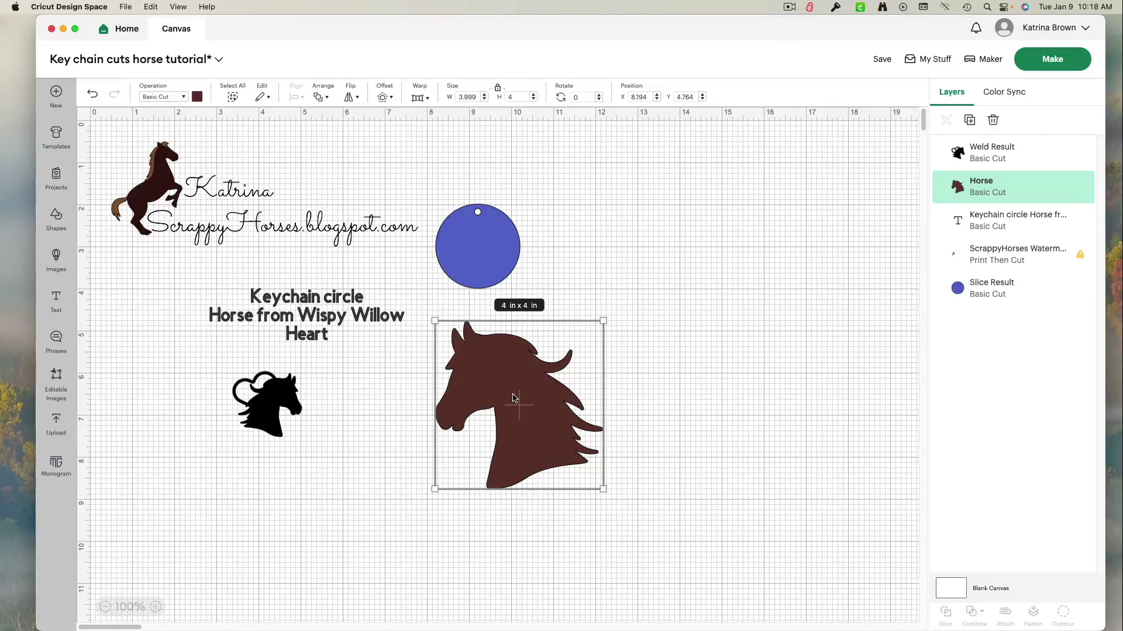
{"action": "left_click", "coordinate": [678, 422]}
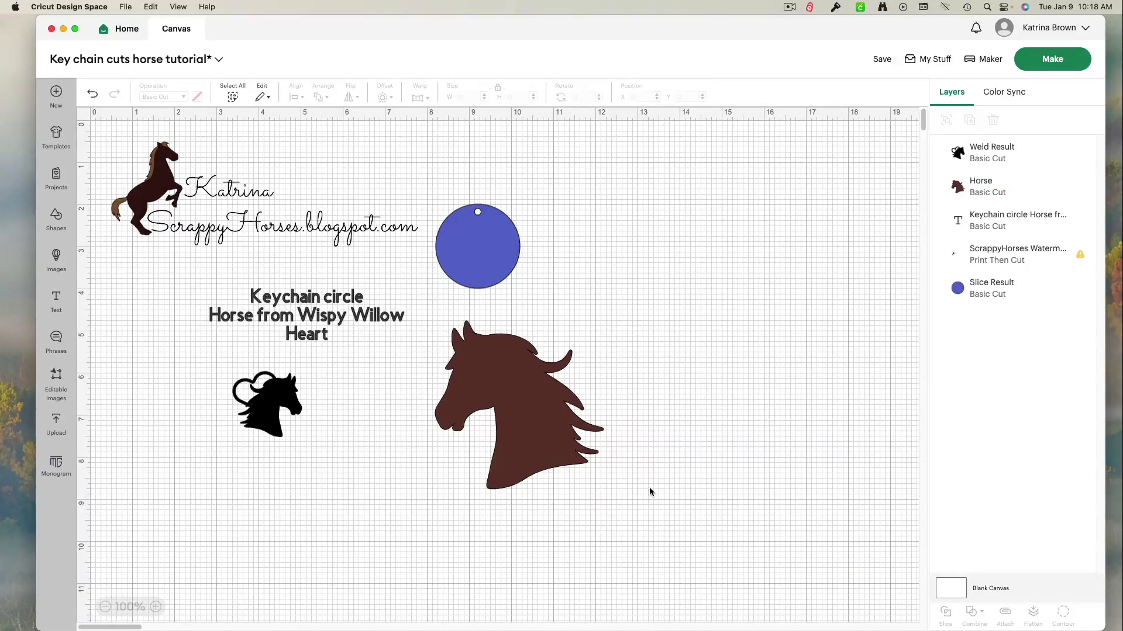
Flip the brown horse head horizontally so it faces right.
{"action": "left_click_drag", "start_coordinate": [650, 492], "coordinate": [473, 391]}
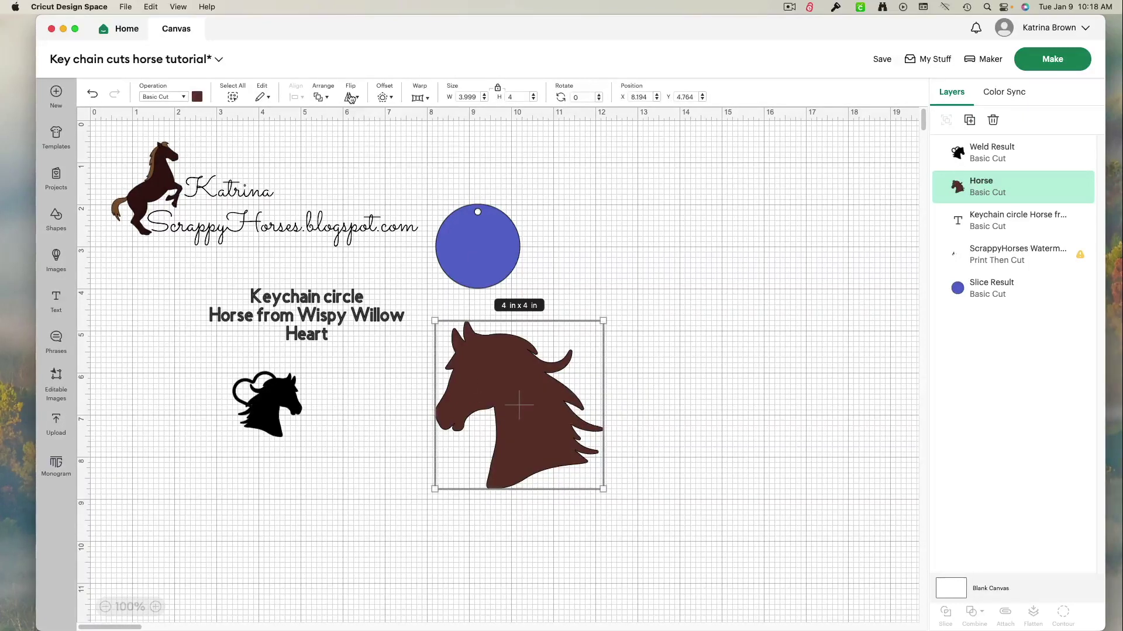
{"action": "left_click", "coordinate": [350, 98]}
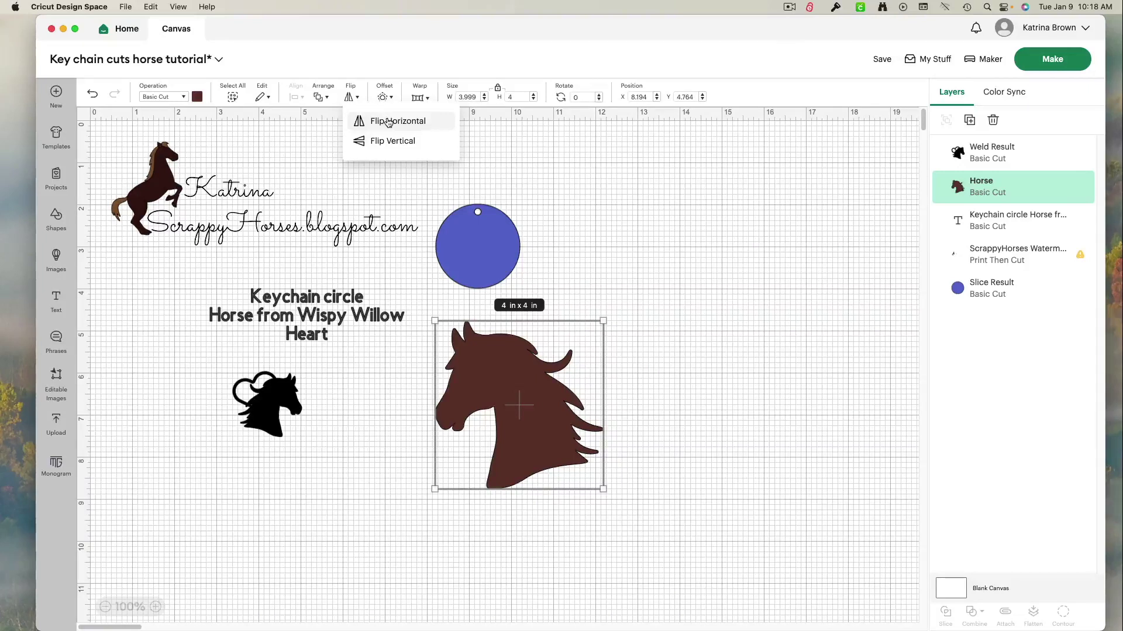
{"action": "left_click", "coordinate": [389, 123]}
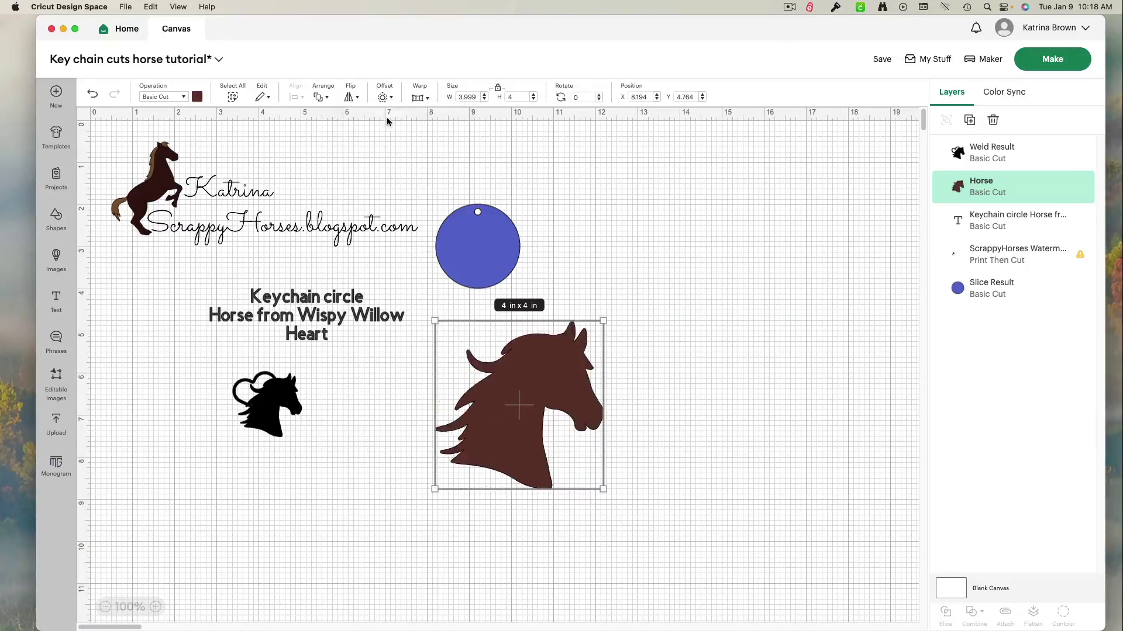
Add a heart shape and place it right of the blue keychain circle.
{"action": "left_click", "coordinate": [58, 221]}
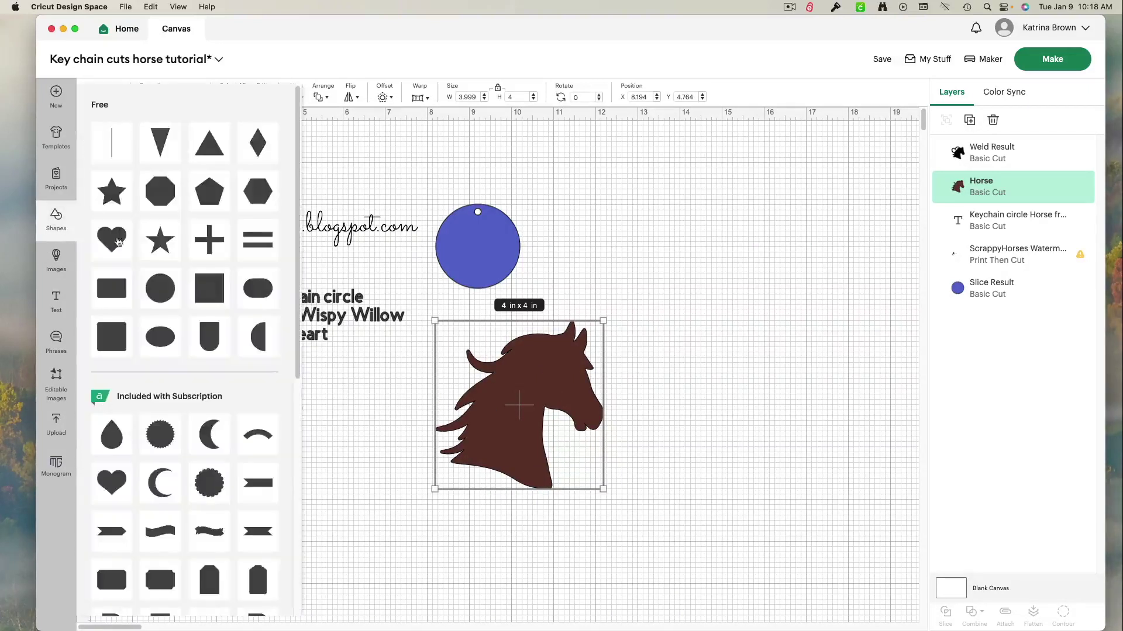
{"action": "left_click", "coordinate": [112, 240]}
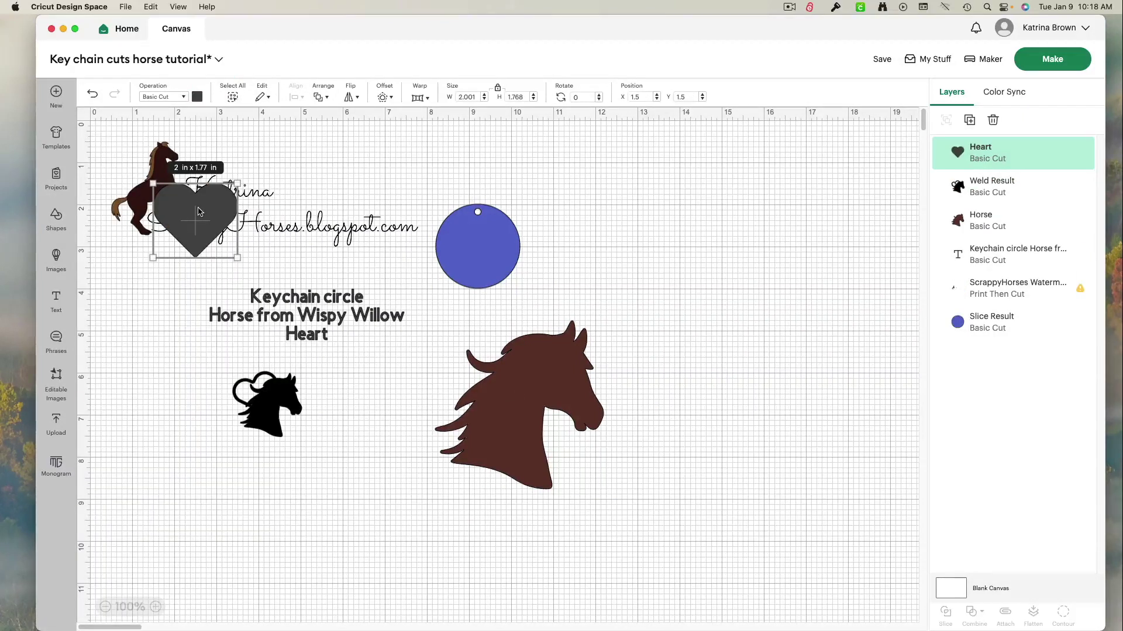
{"action": "left_click_drag", "start_coordinate": [205, 229], "coordinate": [674, 250]}
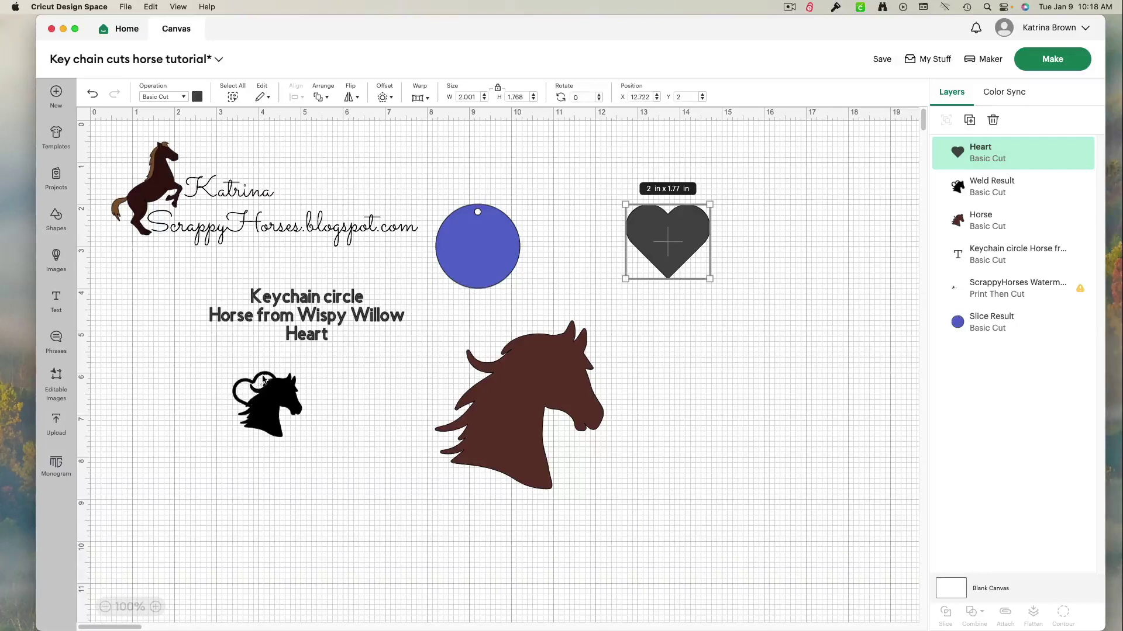
Apply a -0.125 in inward offset to the grey heart.
{"action": "left_click", "coordinate": [716, 314]}
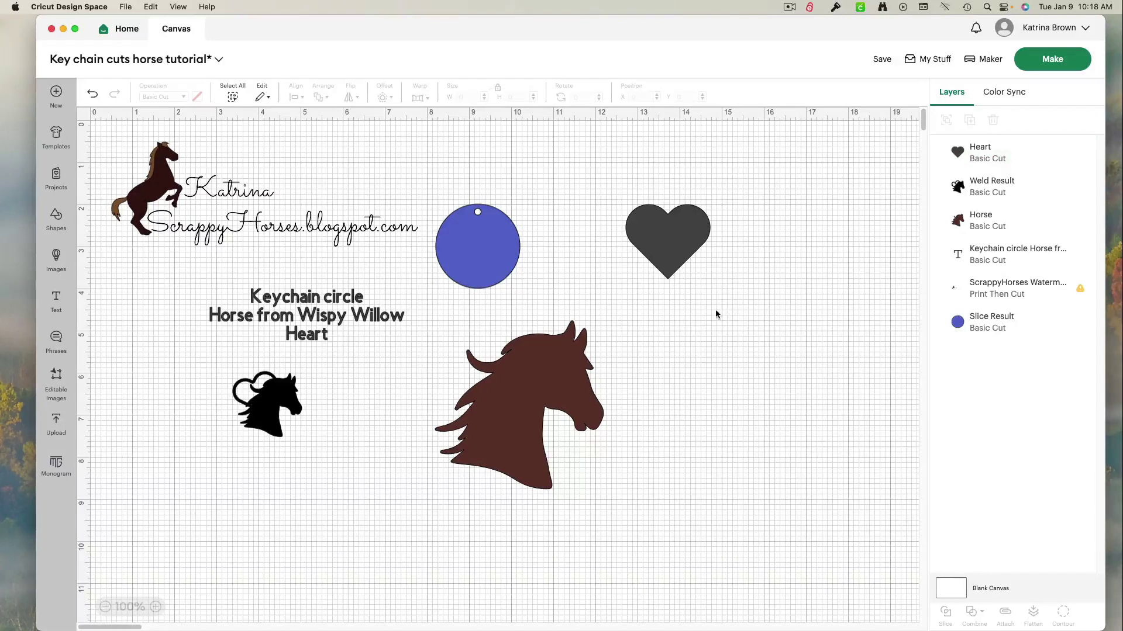
{"action": "left_click_drag", "start_coordinate": [724, 287], "coordinate": [623, 196]}
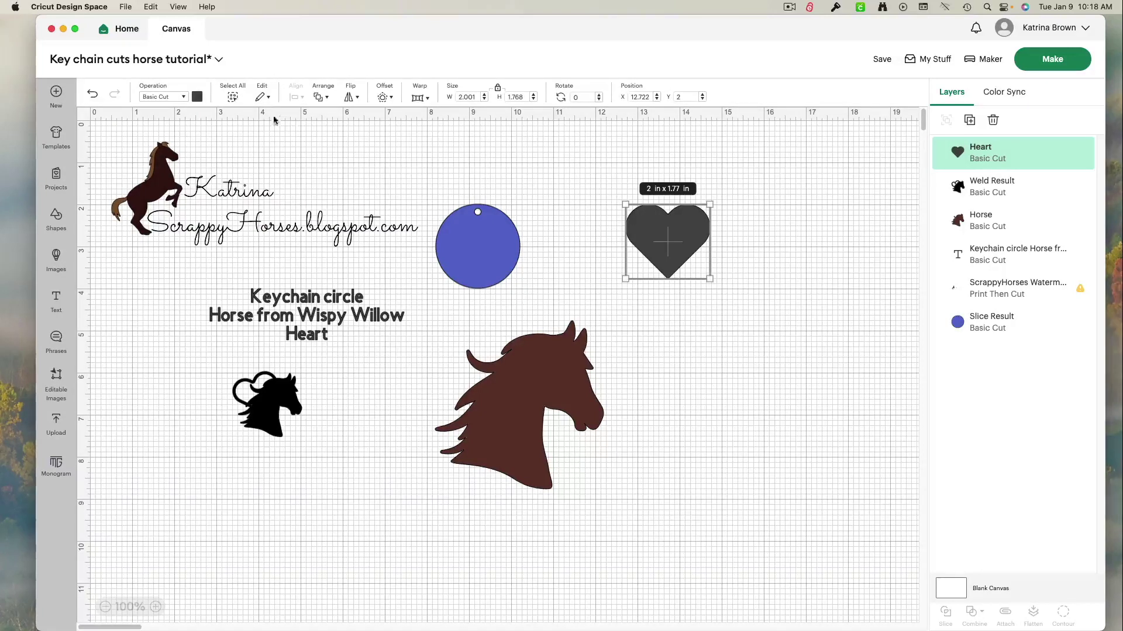
{"action": "left_click", "coordinate": [385, 97]}
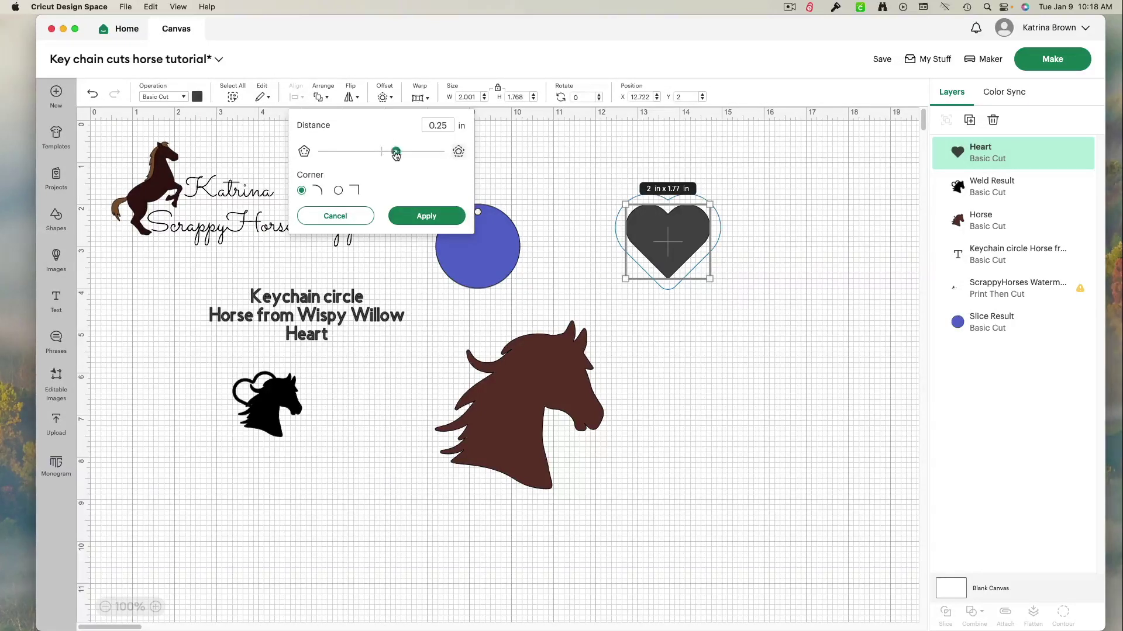
{"action": "left_click_drag", "start_coordinate": [396, 151], "coordinate": [376, 152]}
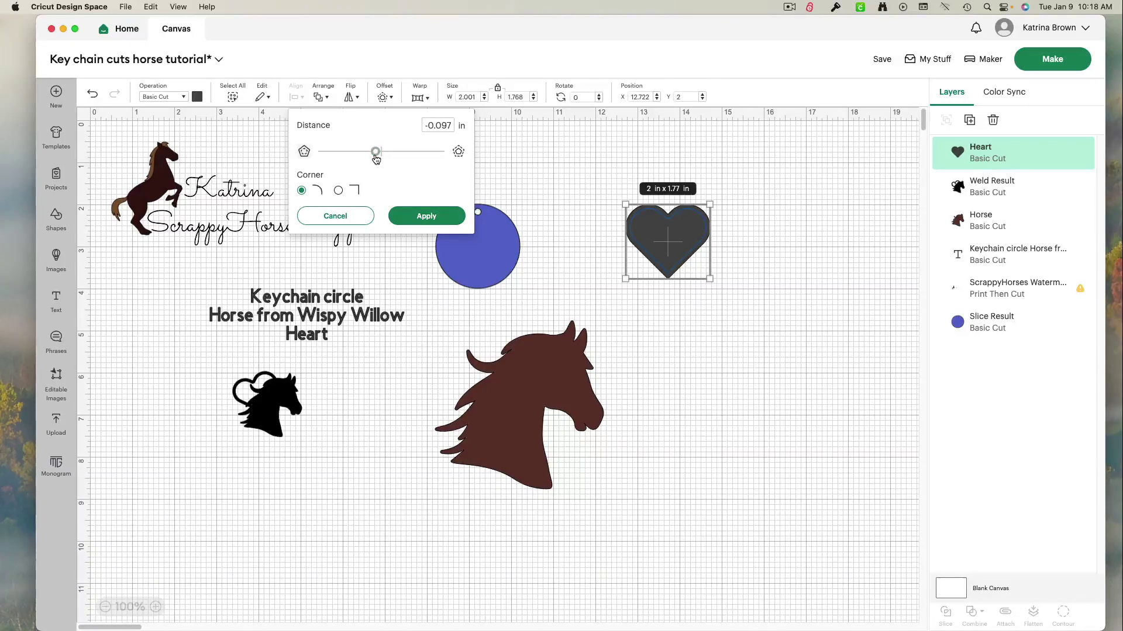
{"action": "left_click", "coordinate": [401, 215]}
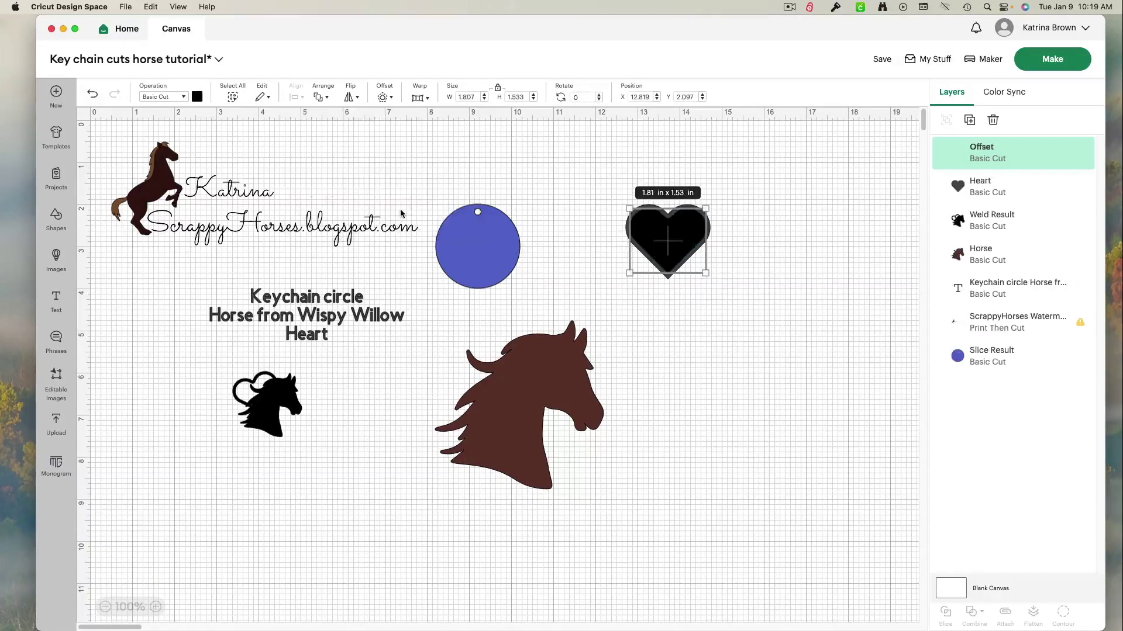
Slice the heart with its offset, set the solid hearts aside, and move the outline onto the horse.
{"action": "left_click_drag", "start_coordinate": [766, 337], "coordinate": [783, 293]}
{"action": "left_click", "coordinate": [945, 614]}
{"action": "left_click_drag", "start_coordinate": [682, 252], "coordinate": [819, 297]}
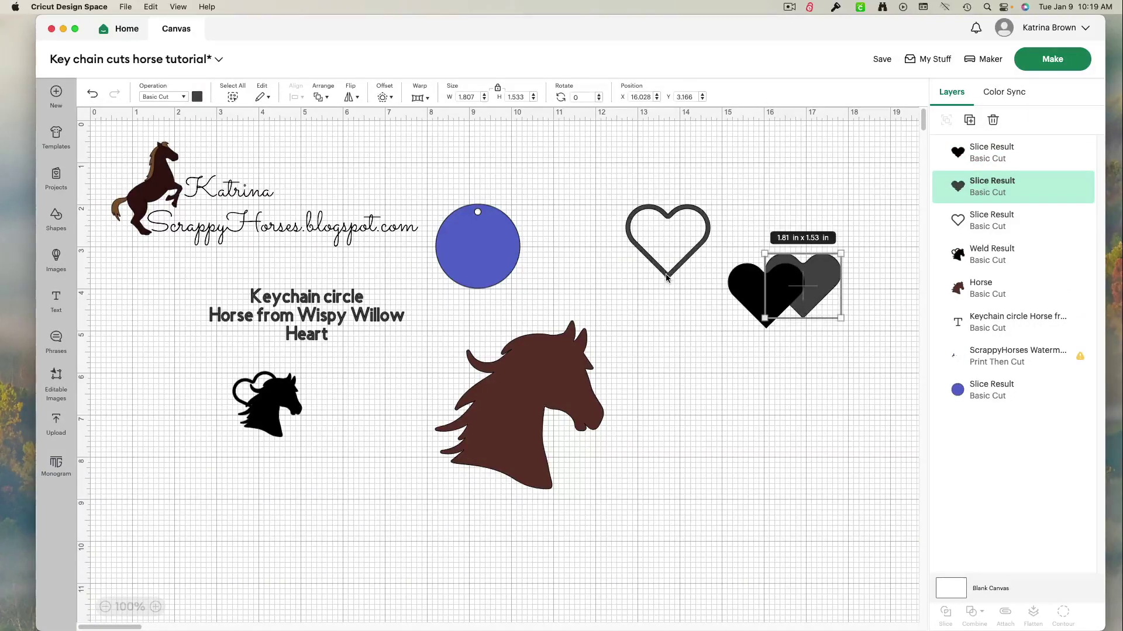
{"action": "left_click_drag", "start_coordinate": [668, 276], "coordinate": [549, 454]}
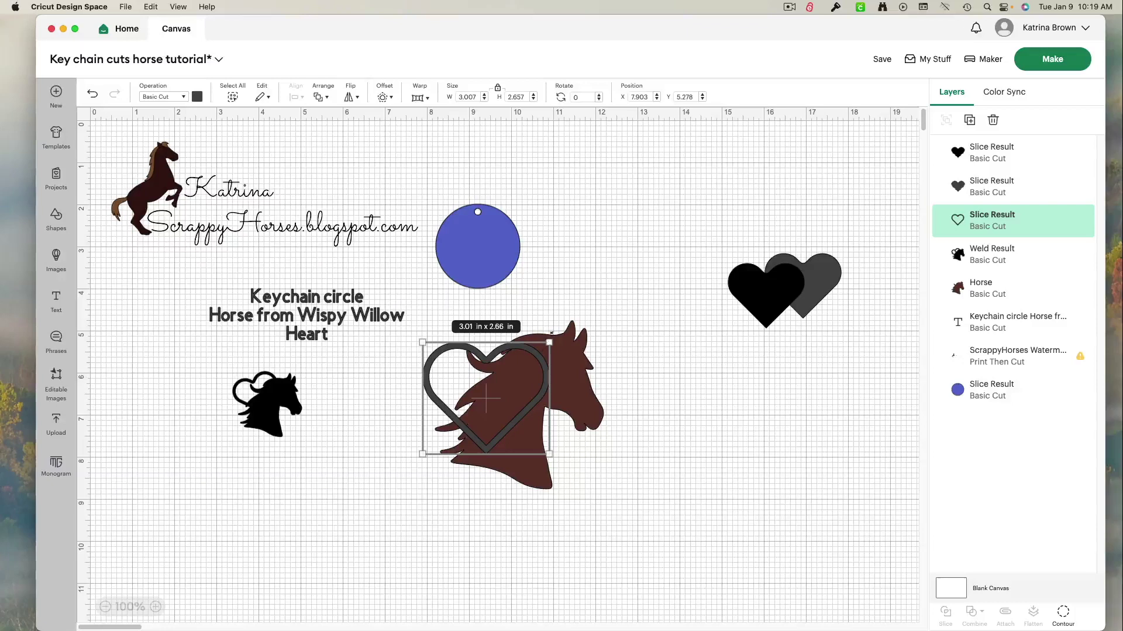
Tilt the heart outline to about 333° over the mane and group it with the horse head.
{"action": "left_click_drag", "start_coordinate": [560, 328], "coordinate": [524, 325]}
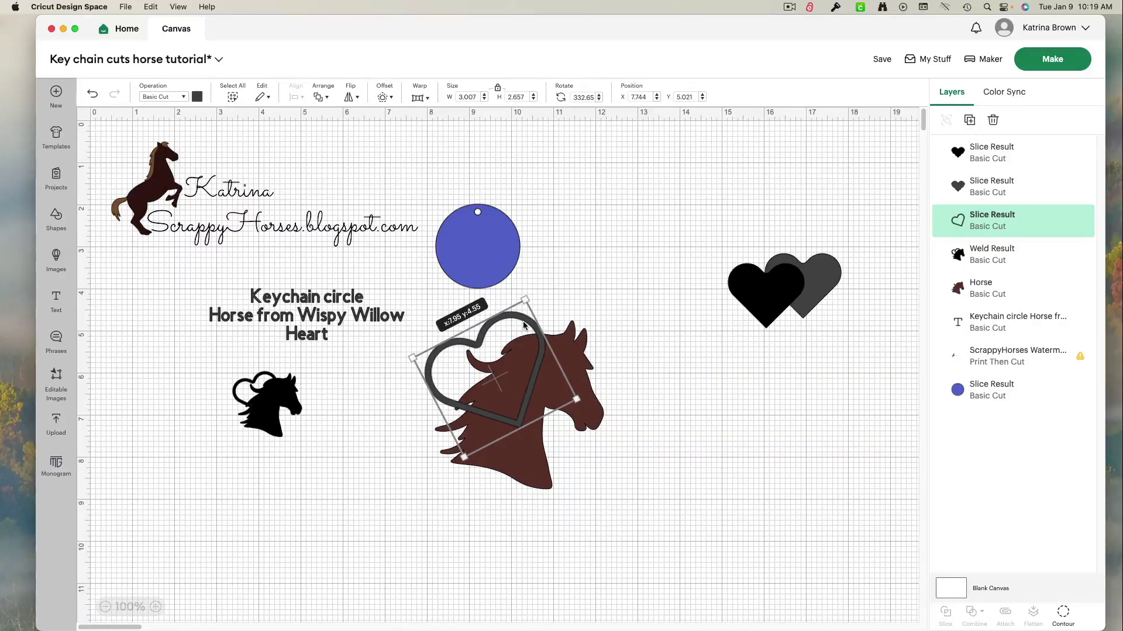
{"action": "left_click_drag", "start_coordinate": [524, 325], "coordinate": [524, 325]}
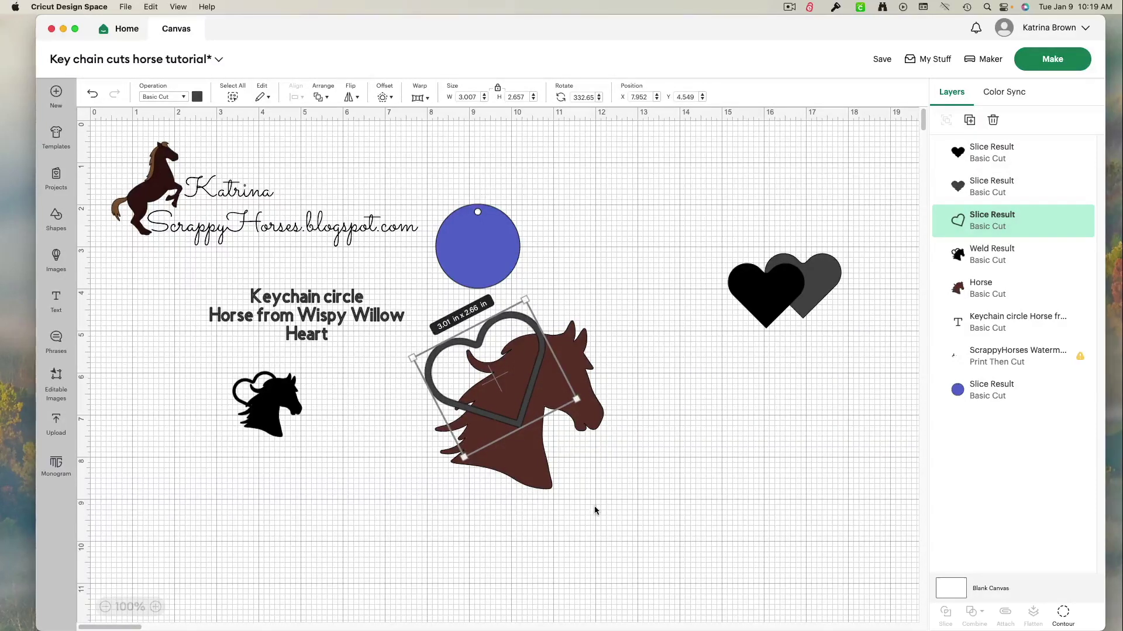
{"action": "left_click_drag", "start_coordinate": [598, 515], "coordinate": [474, 351]}
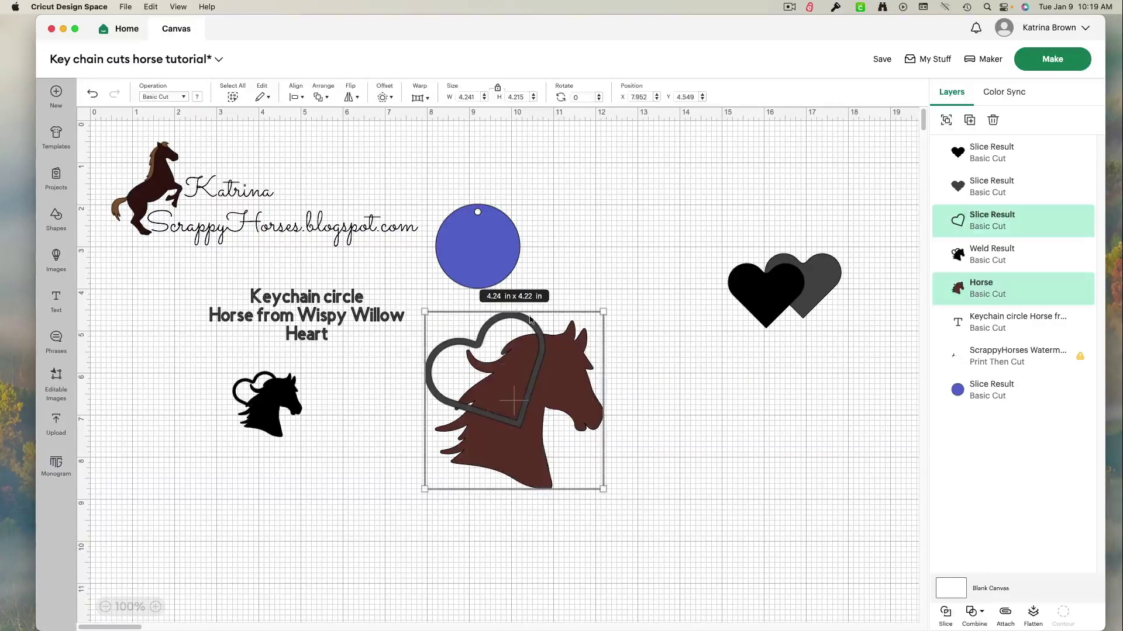
{"action": "left_click", "coordinate": [945, 120]}
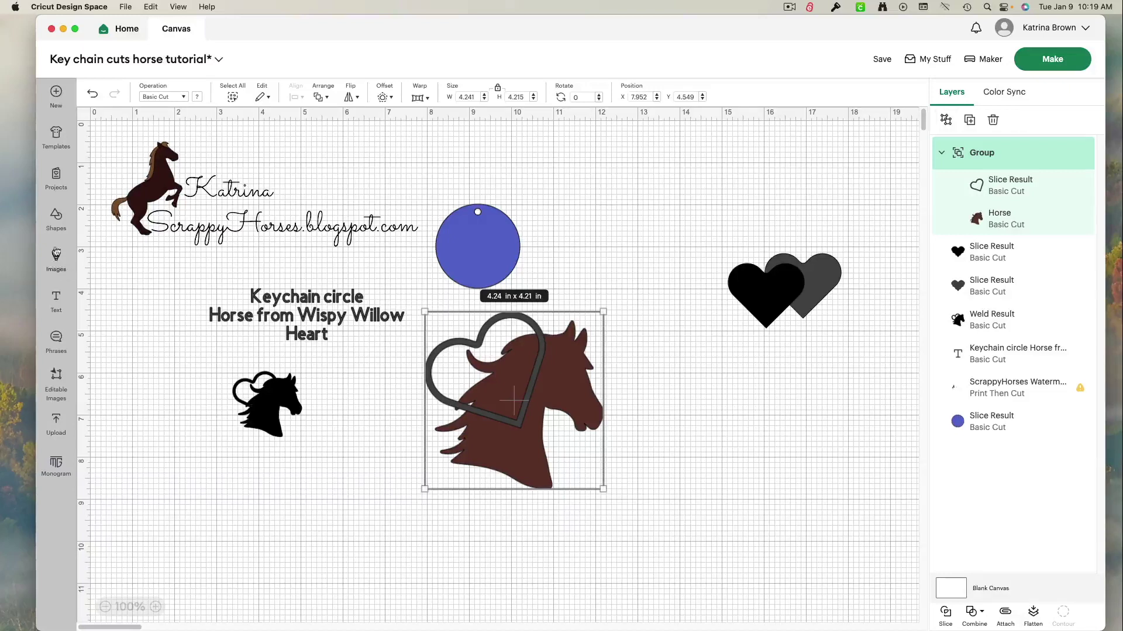
Color the horse head and heart outline black, then start shrinking the group toward 2 inches.
{"action": "left_click", "coordinate": [982, 223]}
{"action": "left_click", "coordinate": [197, 97]}
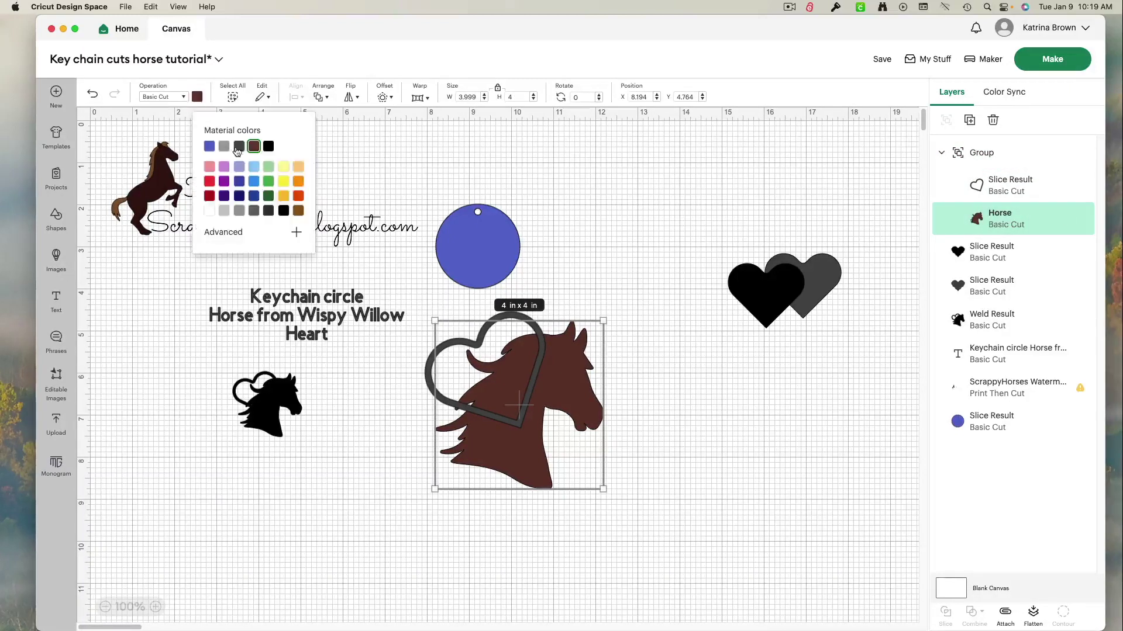
{"action": "left_click", "coordinate": [268, 146]}
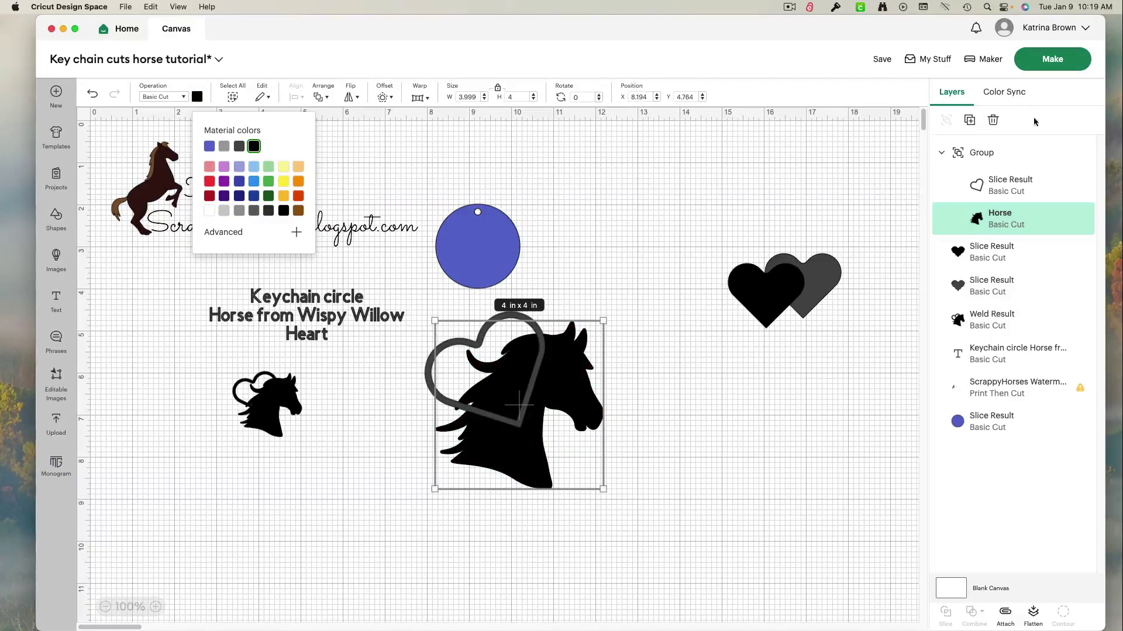
{"action": "left_click", "coordinate": [984, 196]}
{"action": "left_click", "coordinate": [199, 110]}
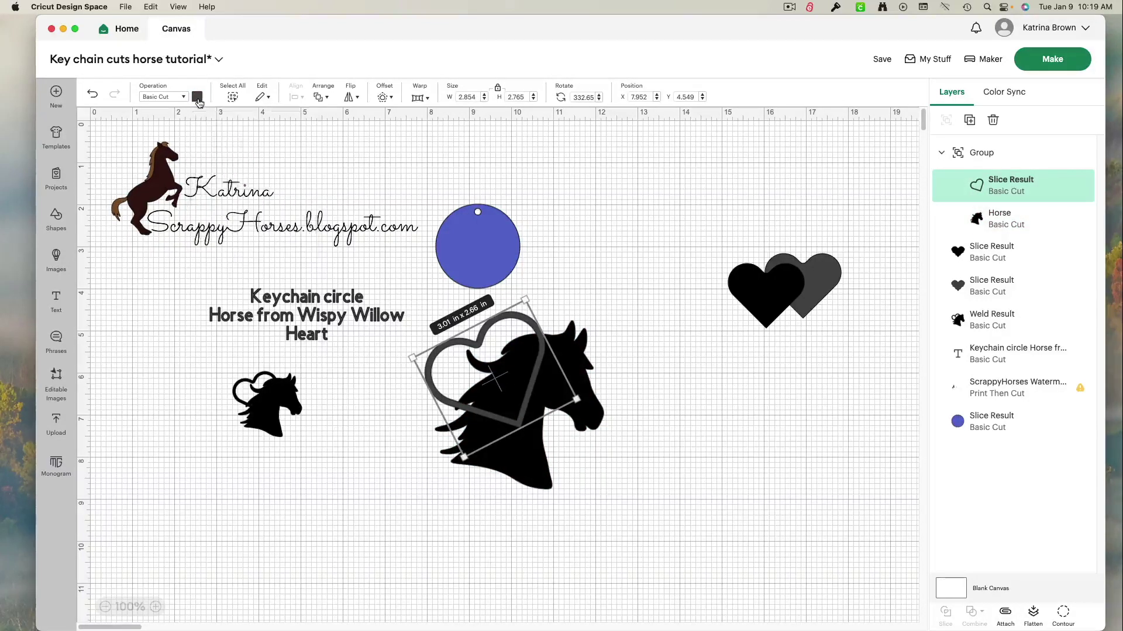
{"action": "left_click", "coordinate": [197, 97]}
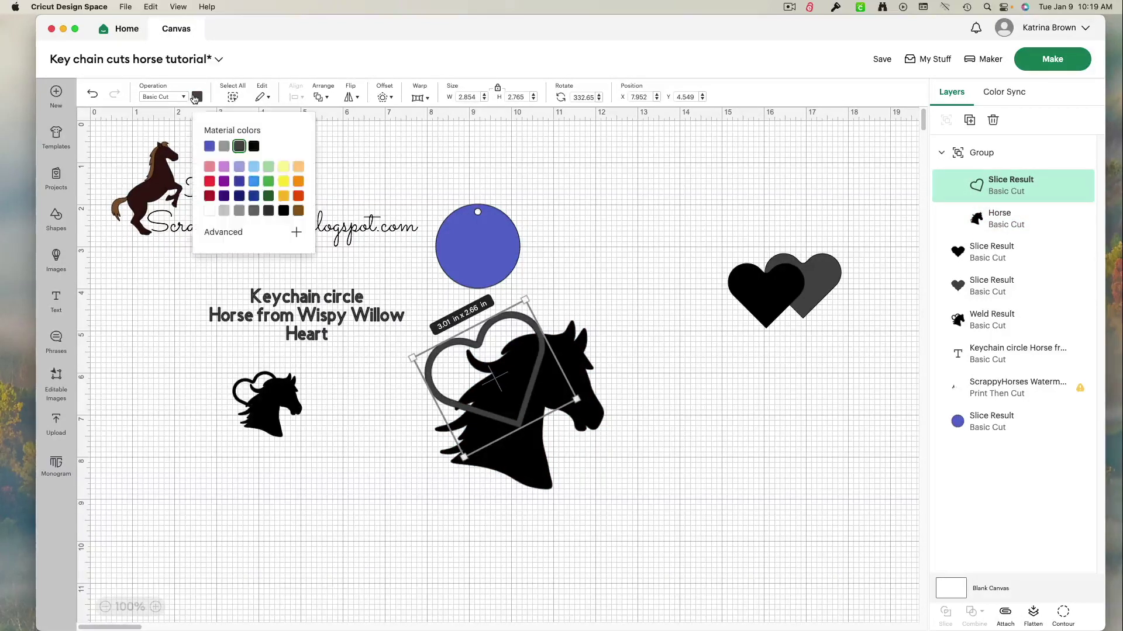
{"action": "left_click", "coordinate": [254, 146]}
{"action": "left_click", "coordinate": [379, 266]}
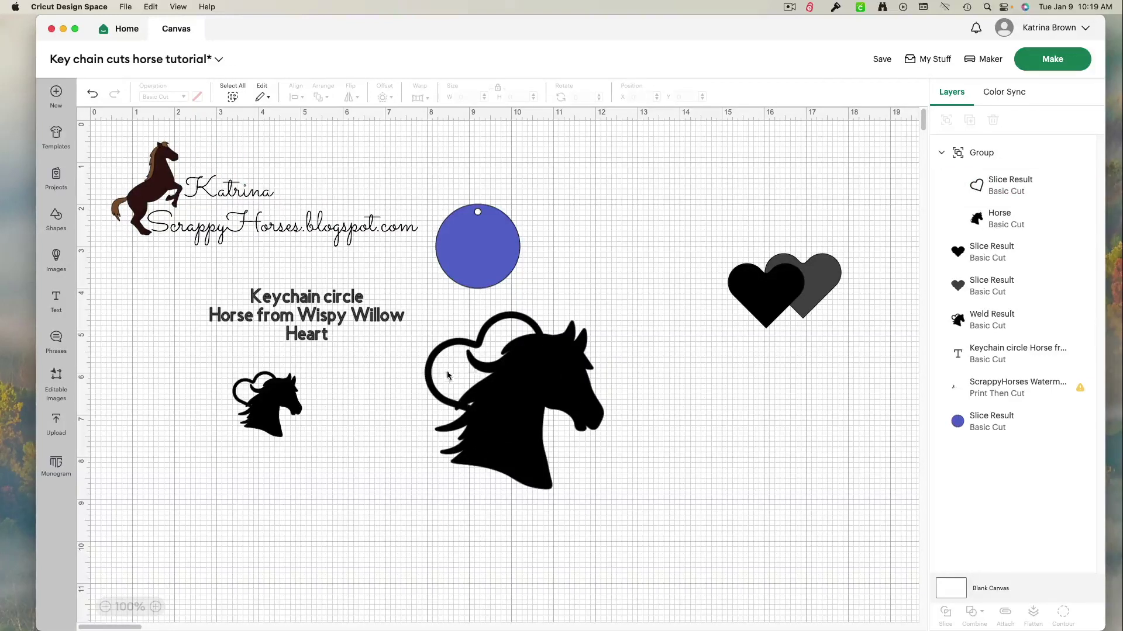
{"action": "left_click", "coordinate": [535, 478]}
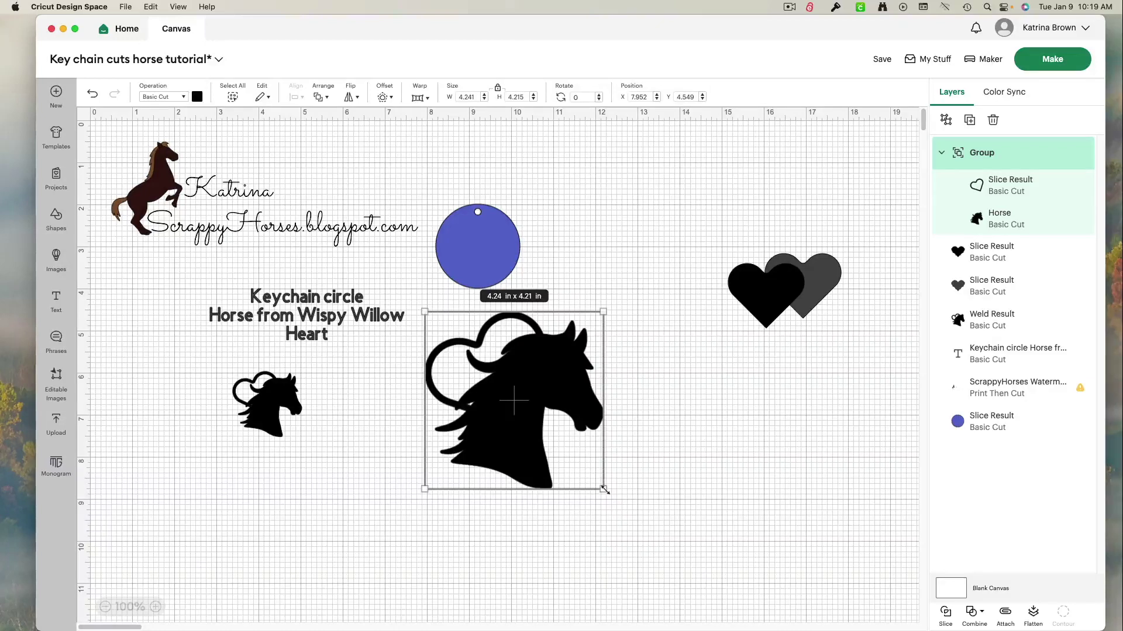
{"action": "left_click_drag", "start_coordinate": [605, 490], "coordinate": [511, 285]}
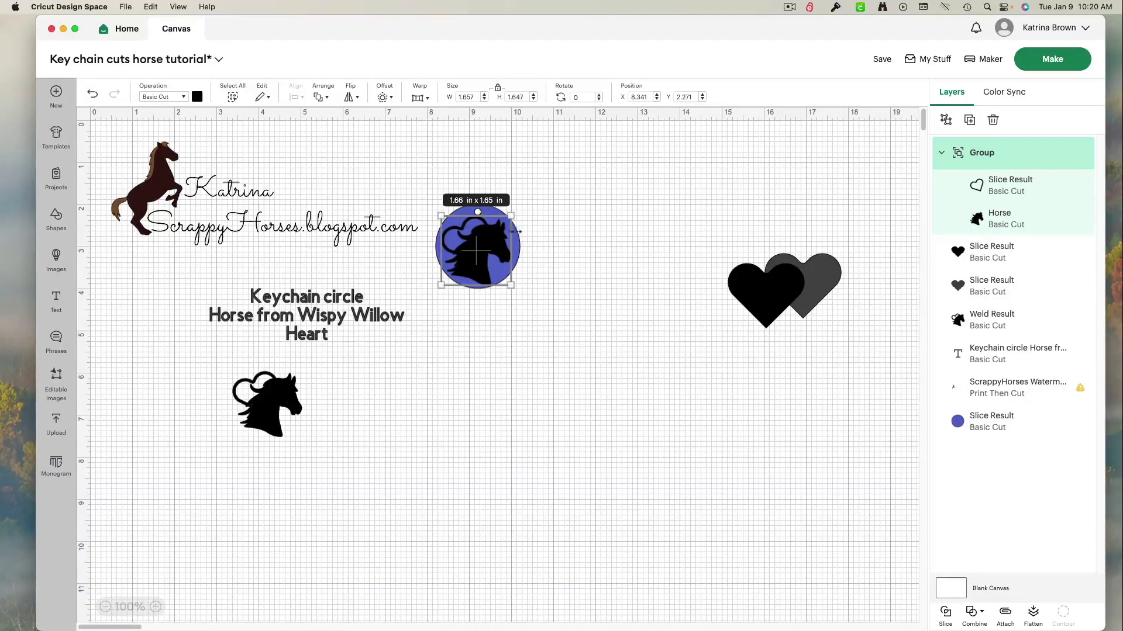
Resize the group to 1.55 x 1.54 in, rotate it to 345.58°, and place it below the blue circle.
{"action": "left_click_drag", "start_coordinate": [512, 215], "coordinate": [505, 204]}
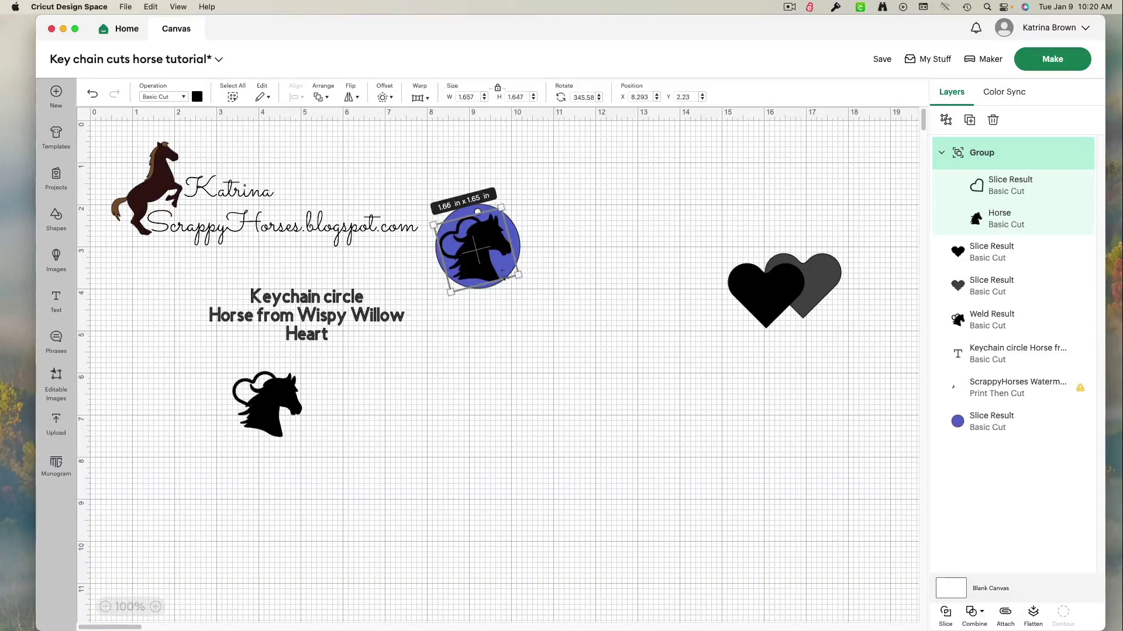
{"action": "left_click_drag", "start_coordinate": [519, 274], "coordinate": [484, 273]}
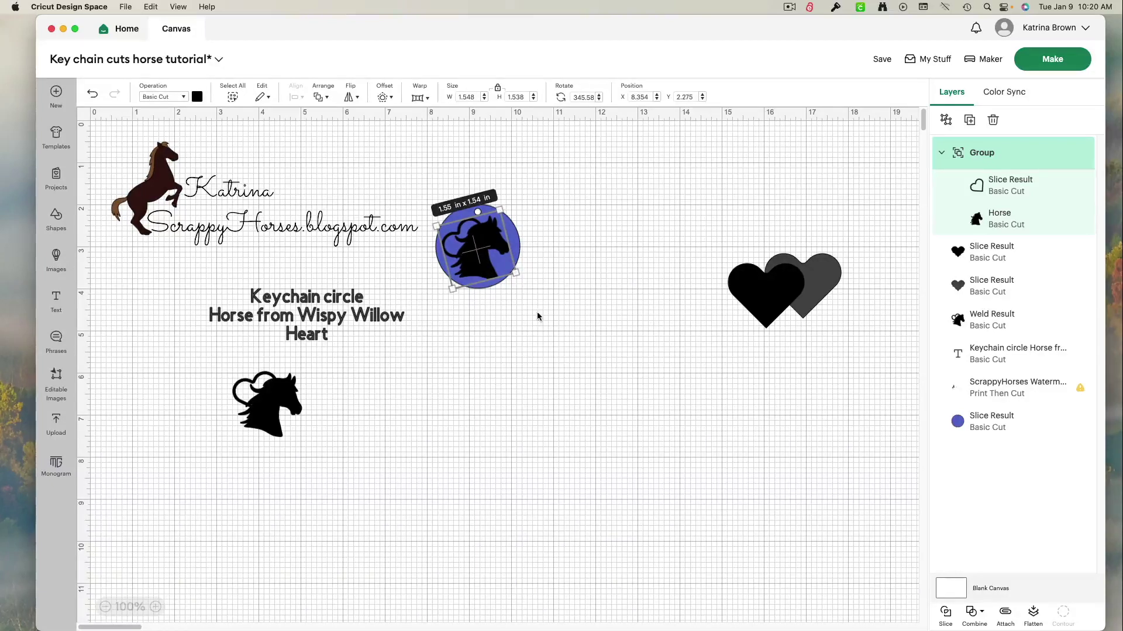
{"action": "left_click", "coordinate": [524, 288]}
{"action": "left_click_drag", "start_coordinate": [472, 262], "coordinate": [484, 408]}
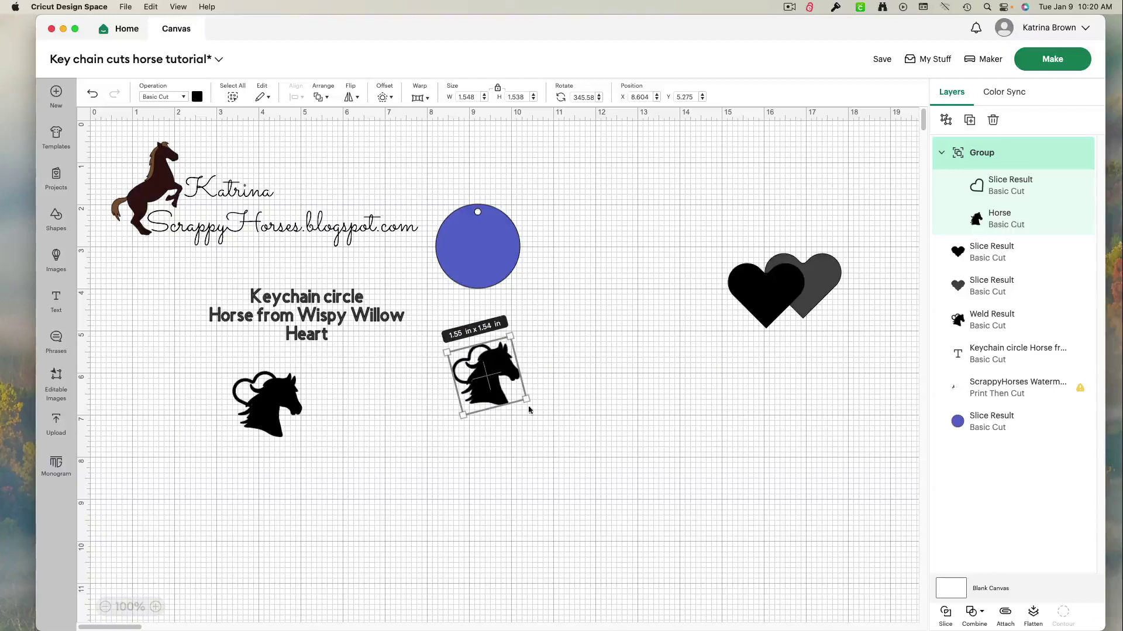
{"action": "left_click", "coordinate": [546, 418]}
{"action": "left_click_drag", "start_coordinate": [547, 431], "coordinate": [438, 342]}
{"action": "left_click", "coordinate": [973, 615]}
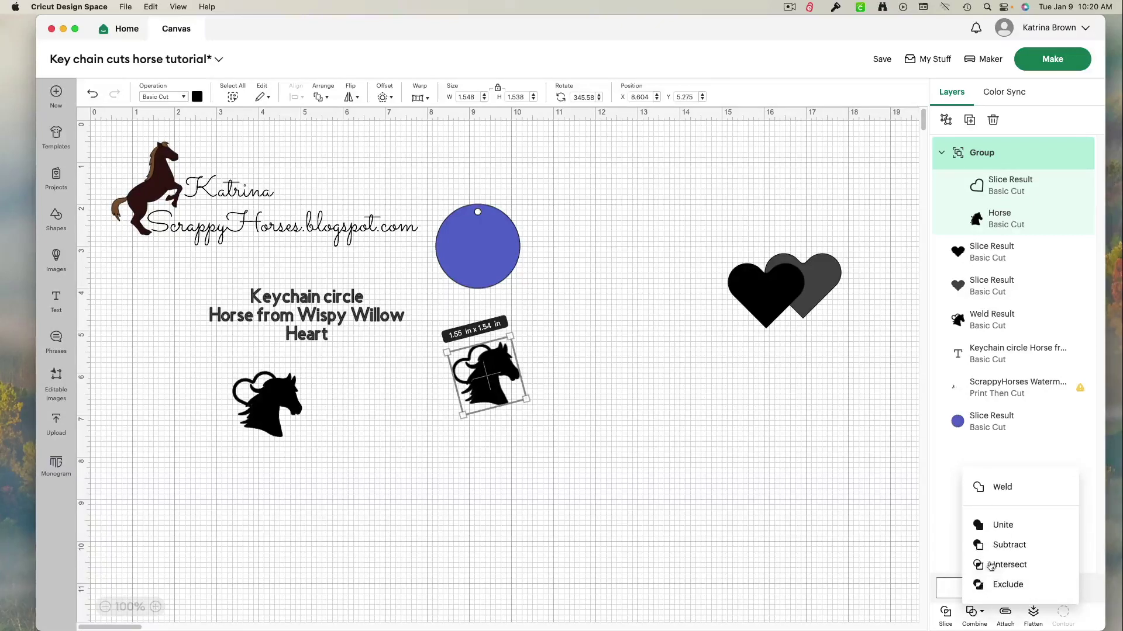
Weld the horse and heart into one Weld Result and rotate it to about 12.73°.
{"action": "left_click", "coordinate": [1004, 495]}
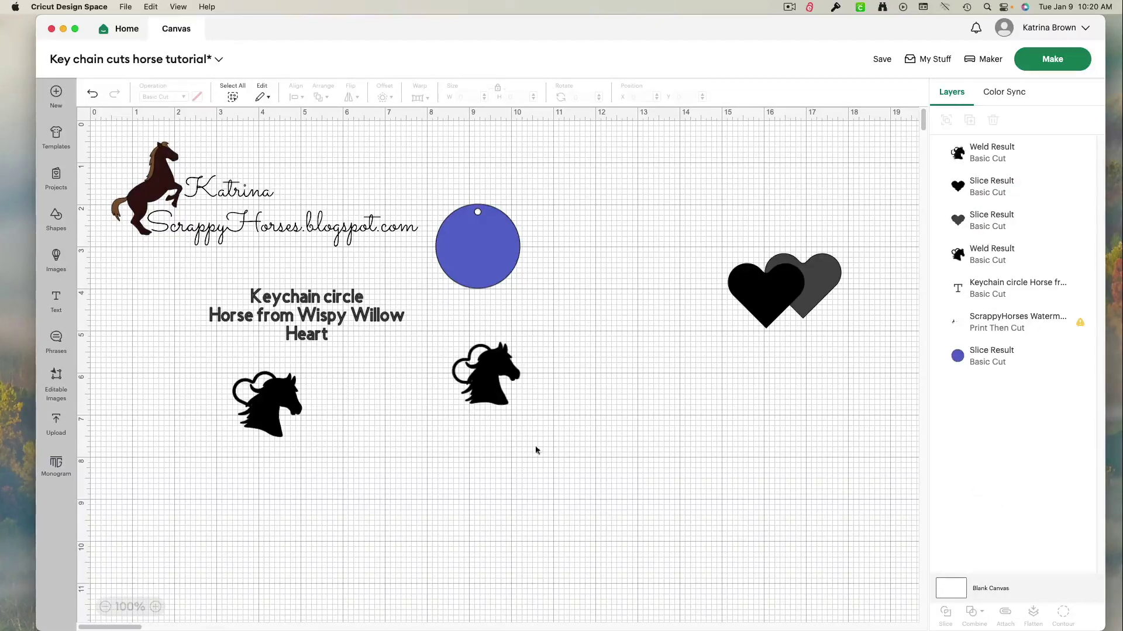
{"action": "left_click", "coordinate": [467, 404]}
{"action": "left_click_drag", "start_coordinate": [468, 404], "coordinate": [468, 403]}
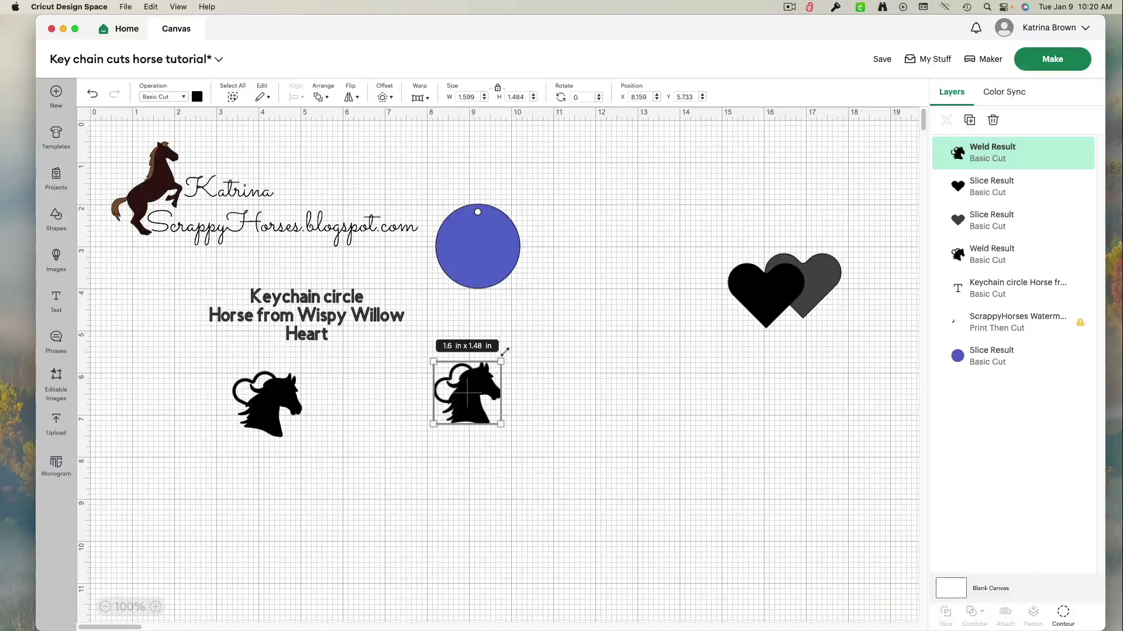
{"action": "left_click_drag", "start_coordinate": [510, 353], "coordinate": [517, 364]}
{"action": "left_click", "coordinate": [462, 449]}
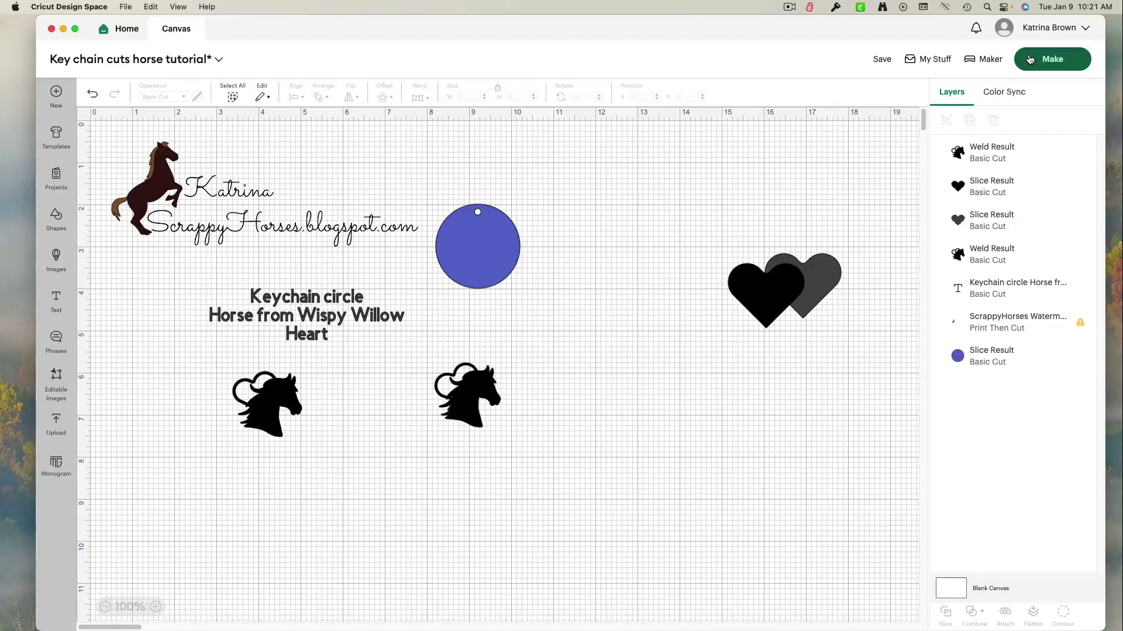
Gather the watermark image and leftover hearts by the circle, select them, and move the welded horse up.
{"action": "left_click_drag", "start_coordinate": [131, 161], "coordinate": [214, 196]}
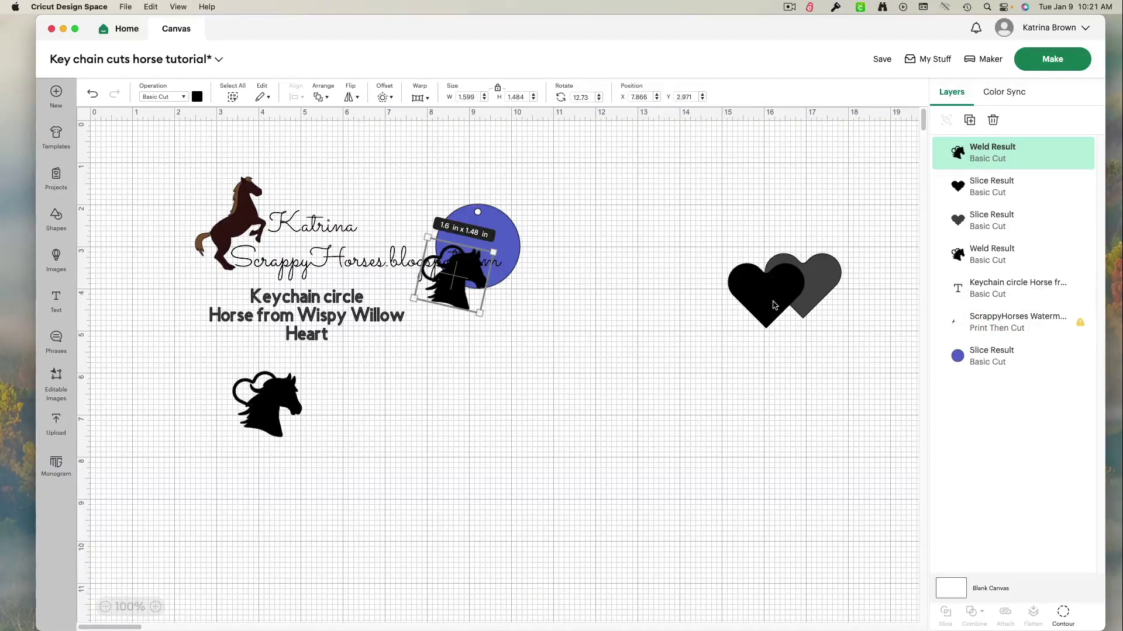
{"action": "left_click_drag", "start_coordinate": [773, 305], "coordinate": [545, 287]}
{"action": "left_click_drag", "start_coordinate": [816, 275], "coordinate": [601, 288]}
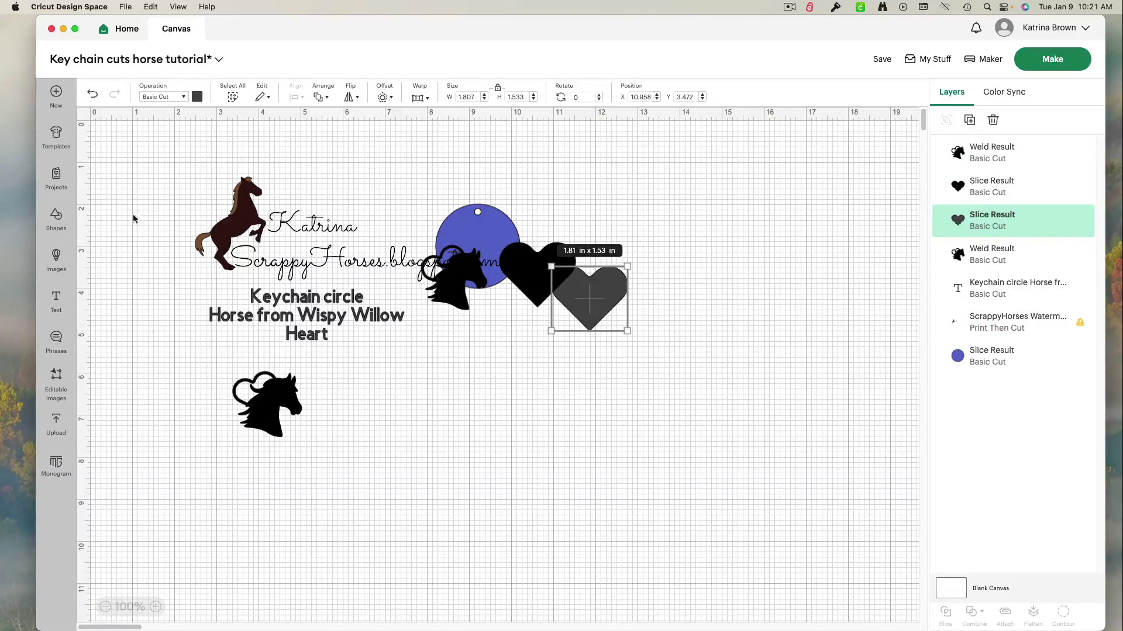
{"action": "left_click_drag", "start_coordinate": [134, 219], "coordinate": [637, 351]}
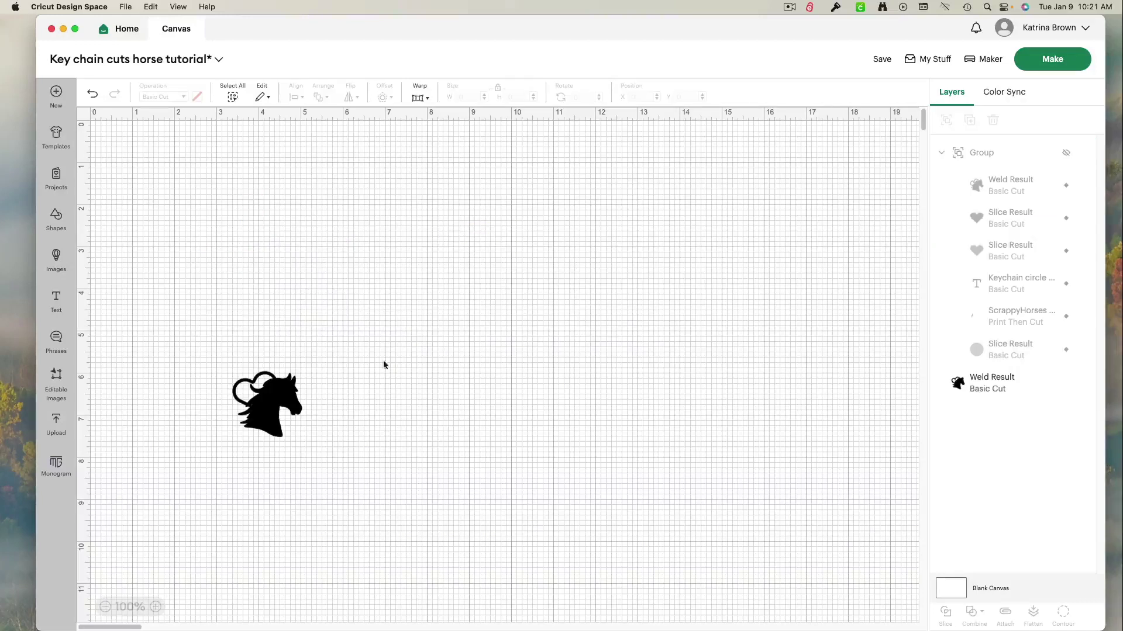
{"action": "left_click_drag", "start_coordinate": [265, 406], "coordinate": [321, 231]}
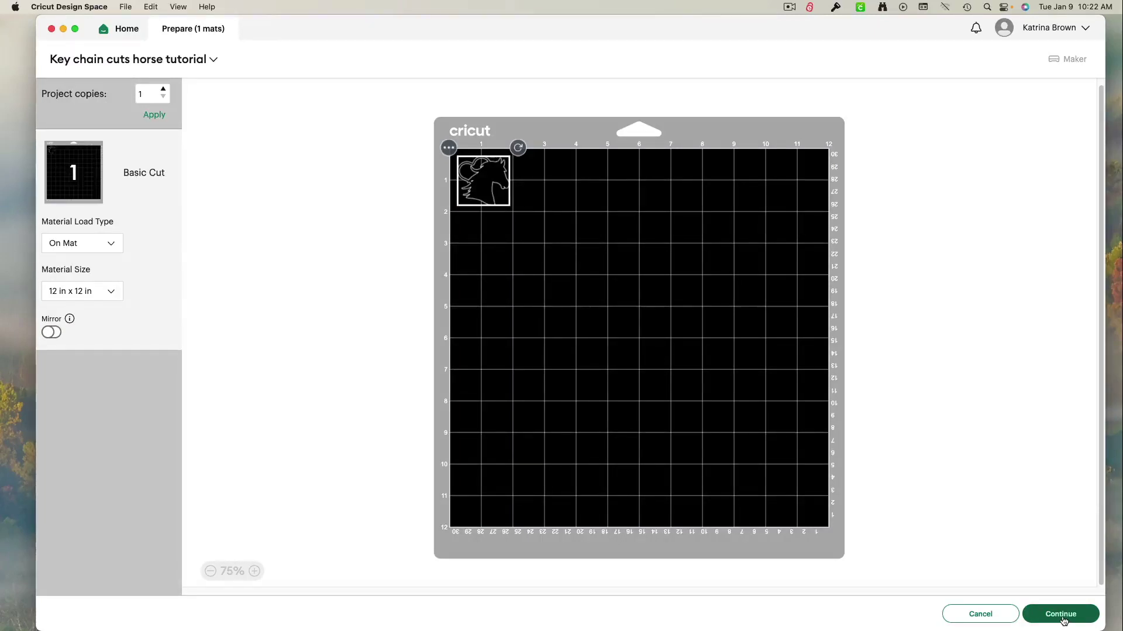
Continue past the mat preview and pick Vinyl as the base material at Default pressure.
{"action": "left_click", "coordinate": [1062, 619]}
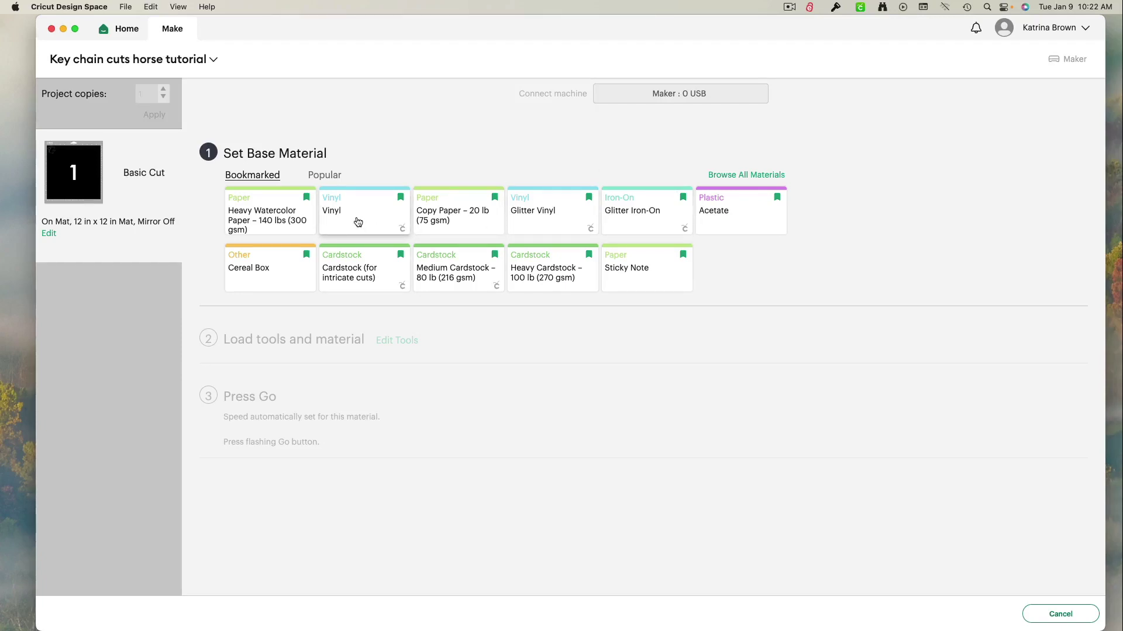
{"action": "left_click", "coordinate": [358, 222]}
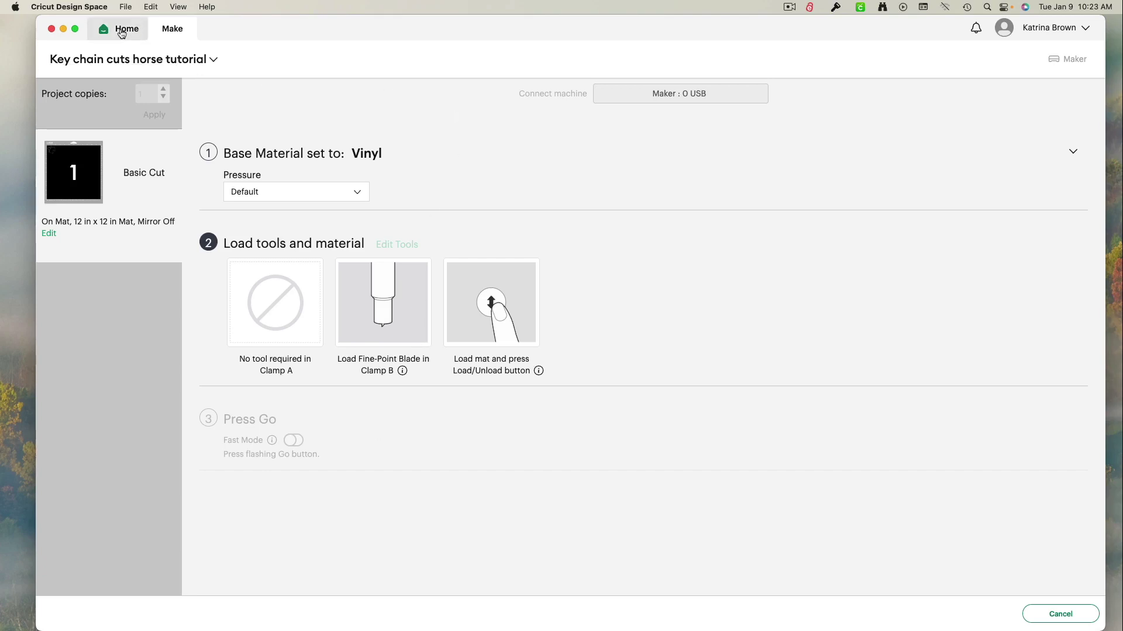
Bring up the finished horse keychain photo, Keychain CIU J 2024.jpg, in Preview.
{"action": "key", "text": "super+Tab"}
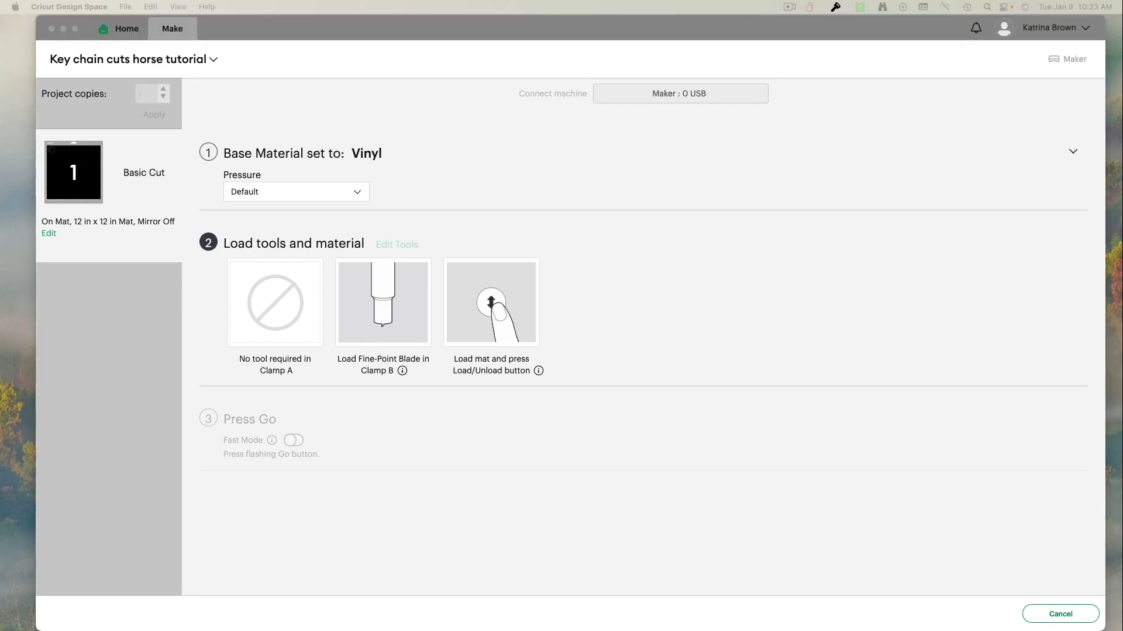